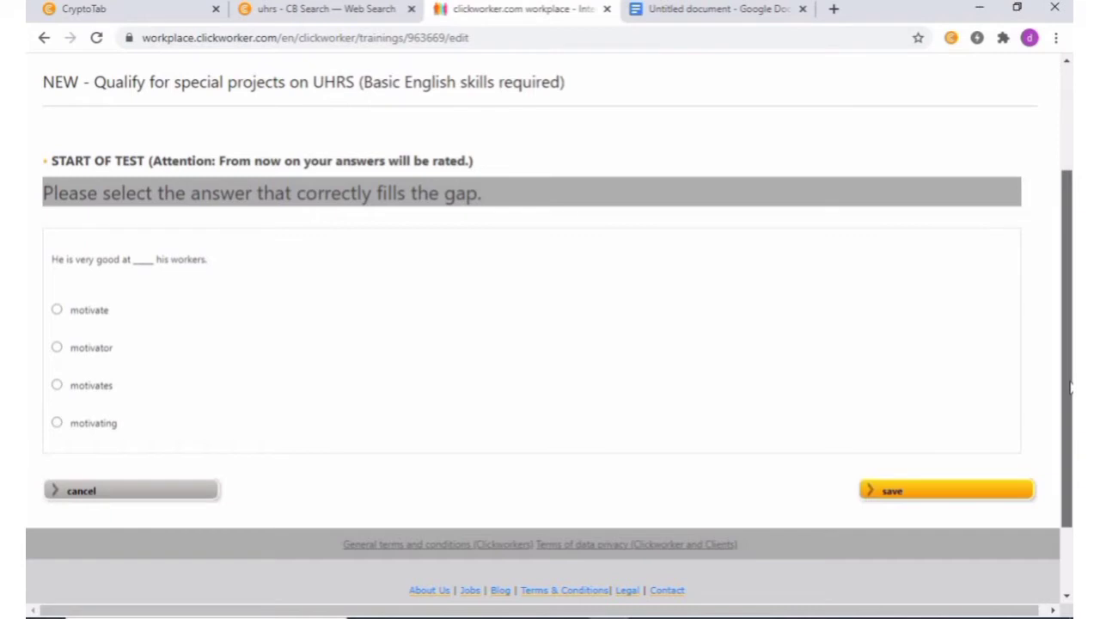
- Answer the "good at ____ his workers" question with "motivating" and the shop-closing question with "some", saving each answer
{"action": "left_click_drag", "start_coordinate": [1070, 387], "coordinate": [1070, 388]}
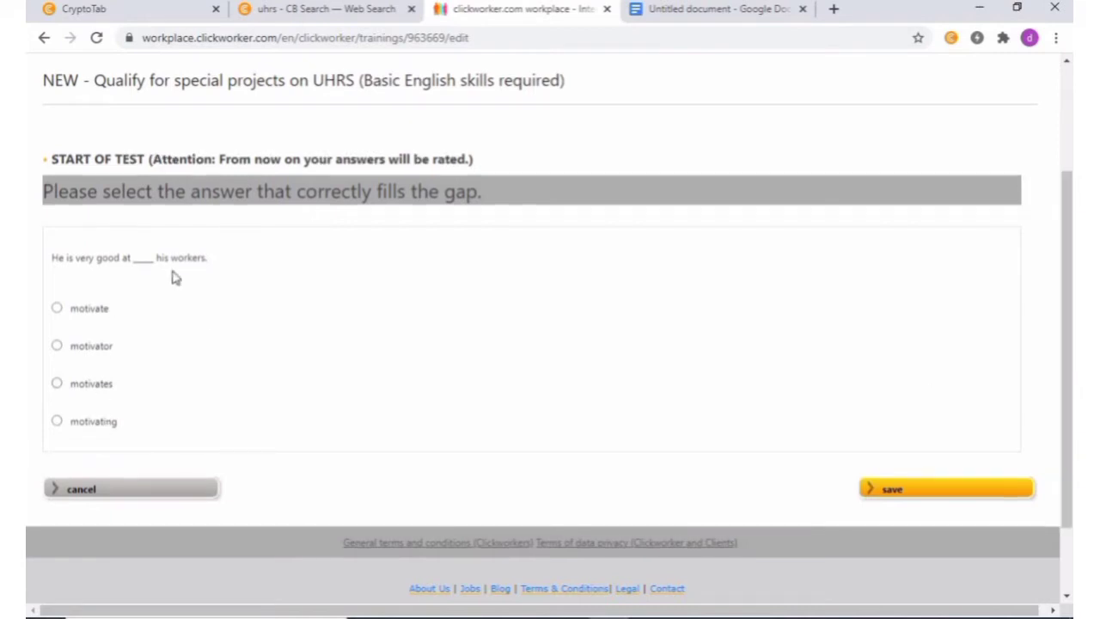
{"action": "left_click", "coordinate": [57, 423]}
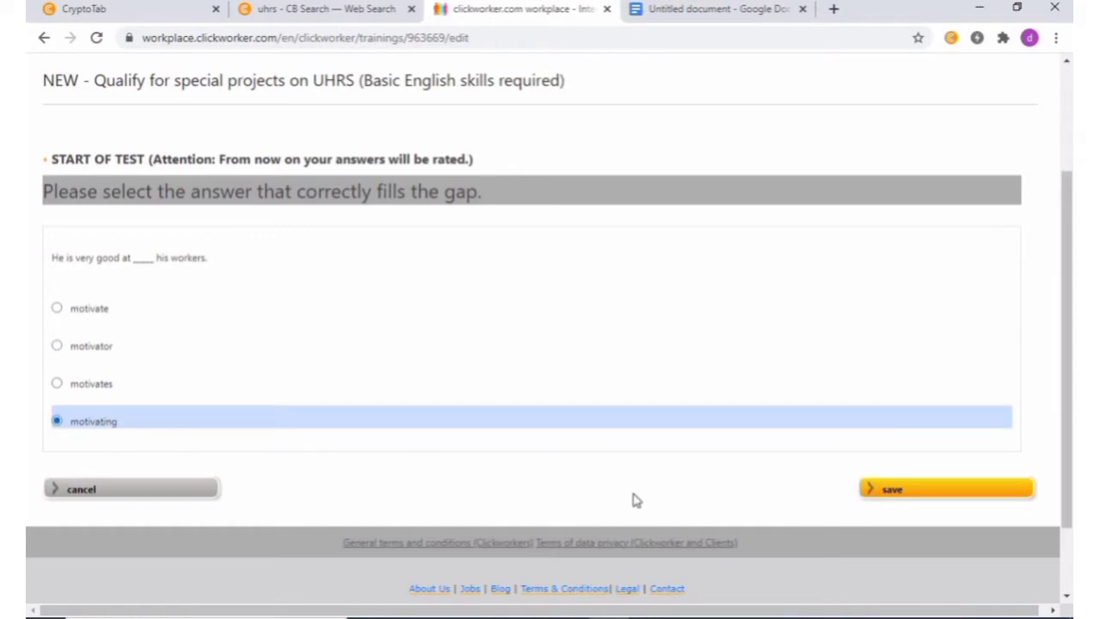
{"action": "left_click", "coordinate": [927, 491]}
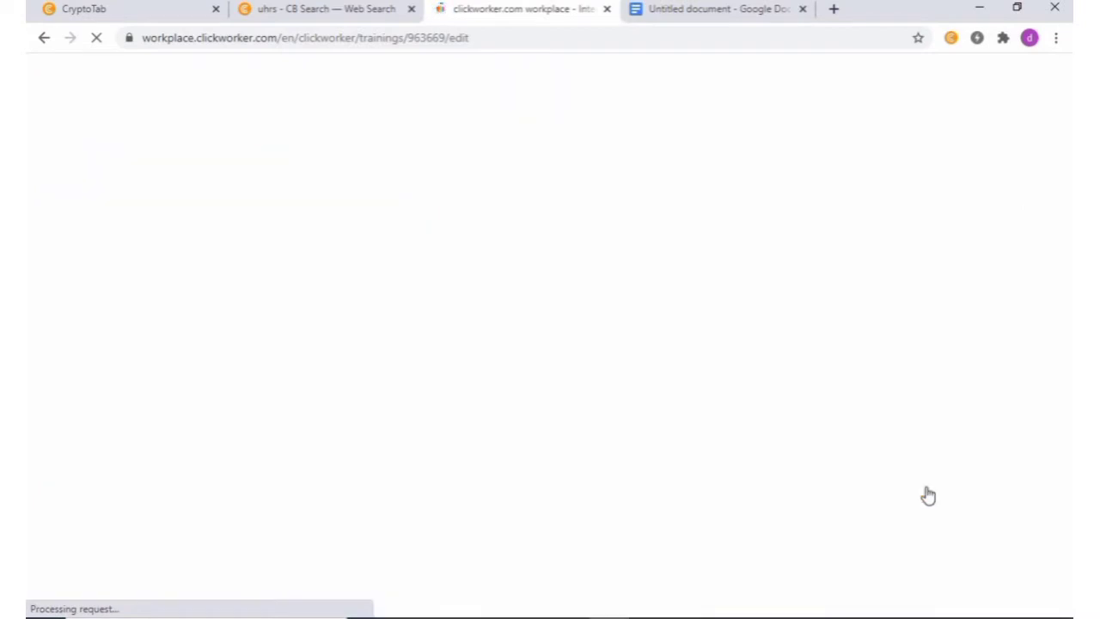
{"action": "left_click_drag", "start_coordinate": [1064, 197], "coordinate": [1072, 317]}
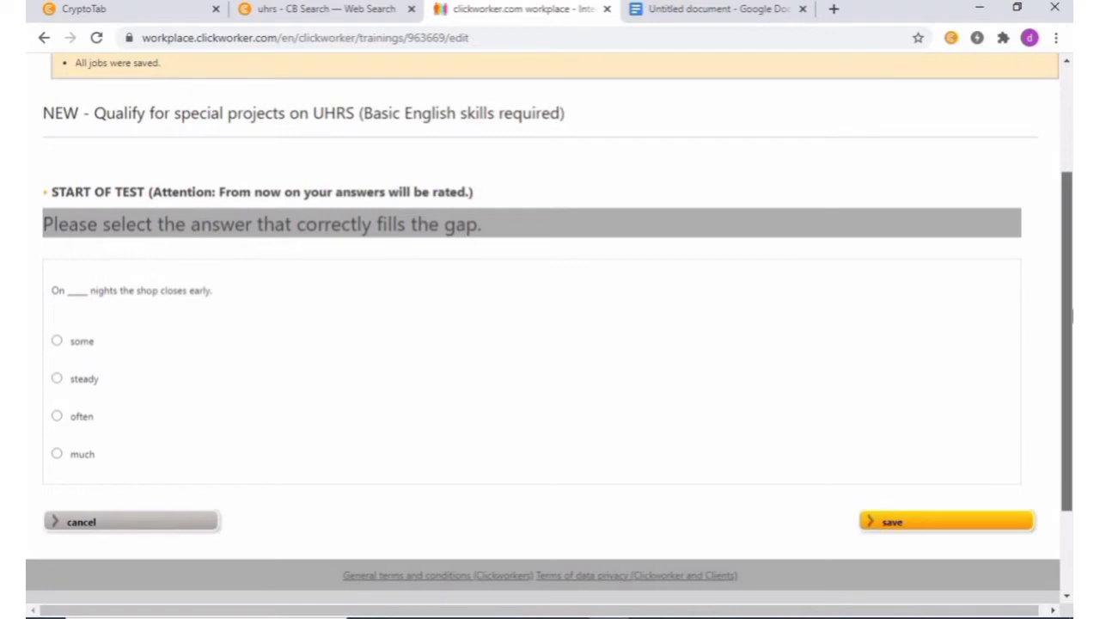
{"action": "left_click", "coordinate": [57, 341]}
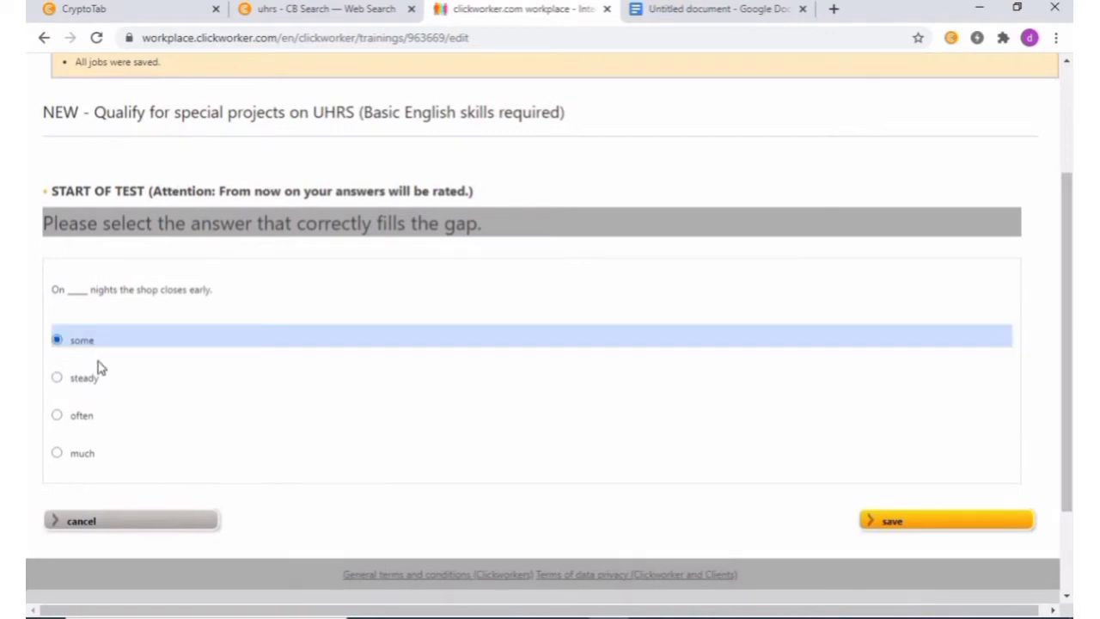
{"action": "left_click", "coordinate": [931, 530]}
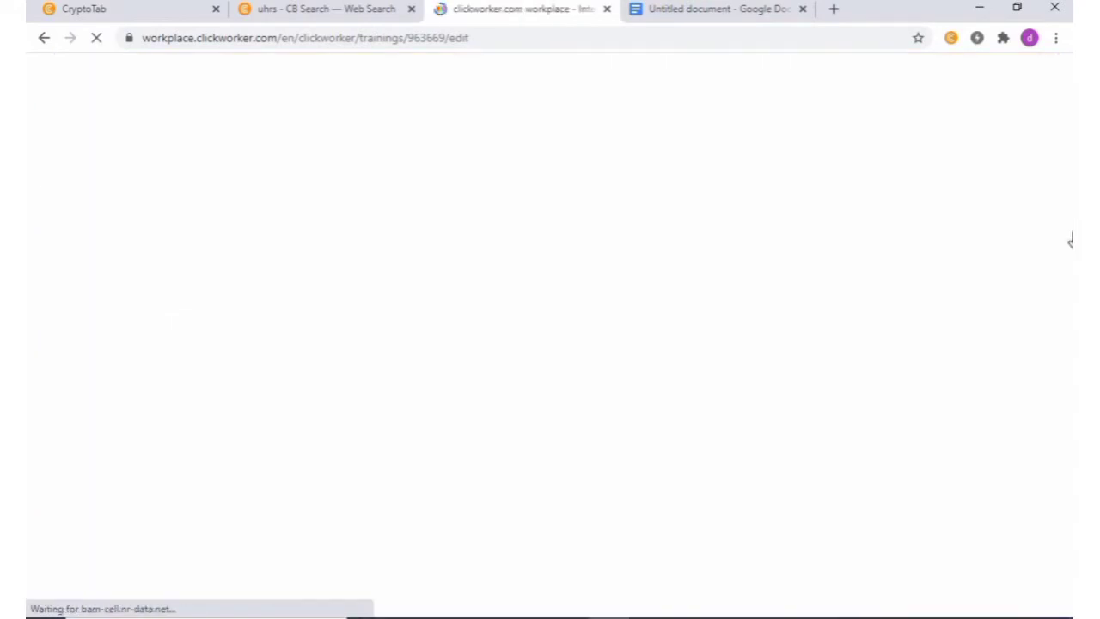
- Answer the next-door person question with "who" and the passport question with "will need", saving each answer
{"action": "left_click_drag", "start_coordinate": [1070, 239], "coordinate": [1071, 323]}
{"action": "left_click", "coordinate": [58, 350]}
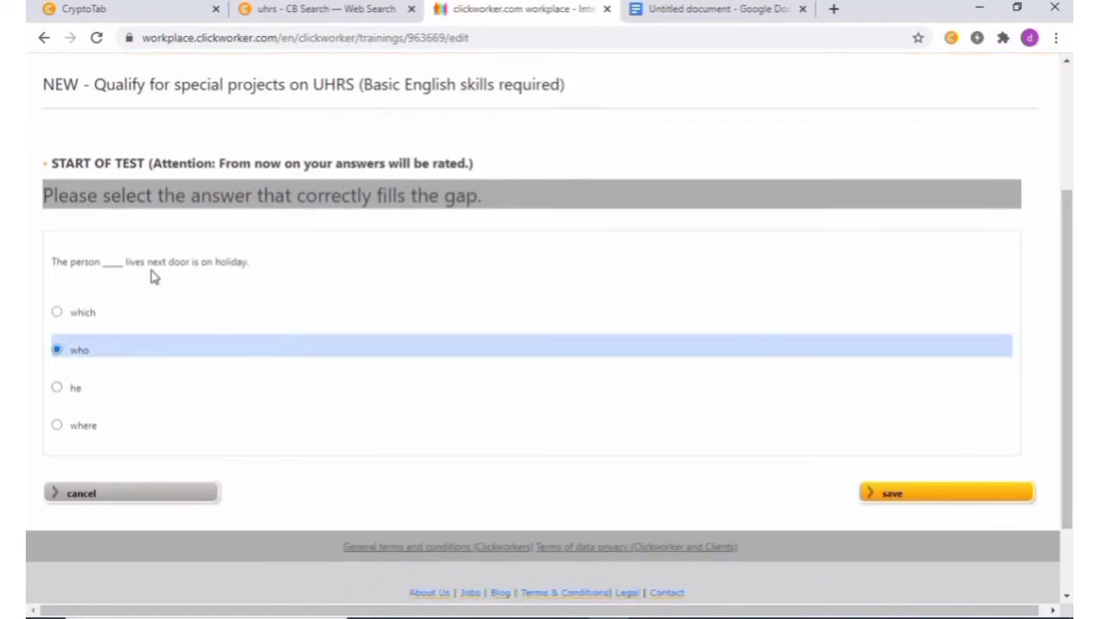
{"action": "left_click", "coordinate": [896, 496]}
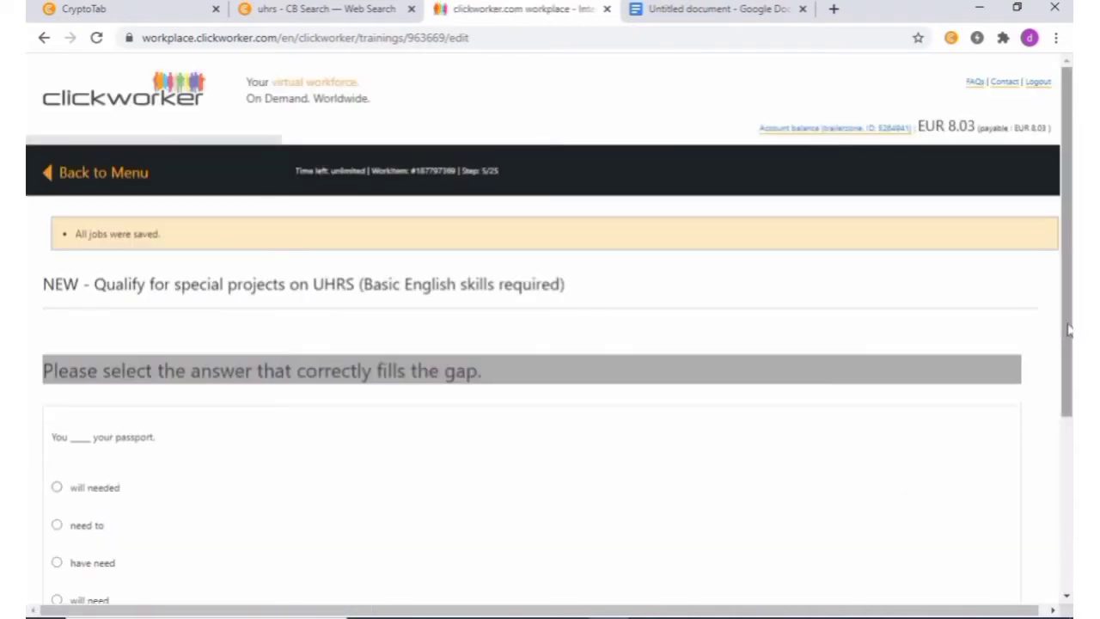
{"action": "left_click_drag", "start_coordinate": [1069, 329], "coordinate": [1070, 438]}
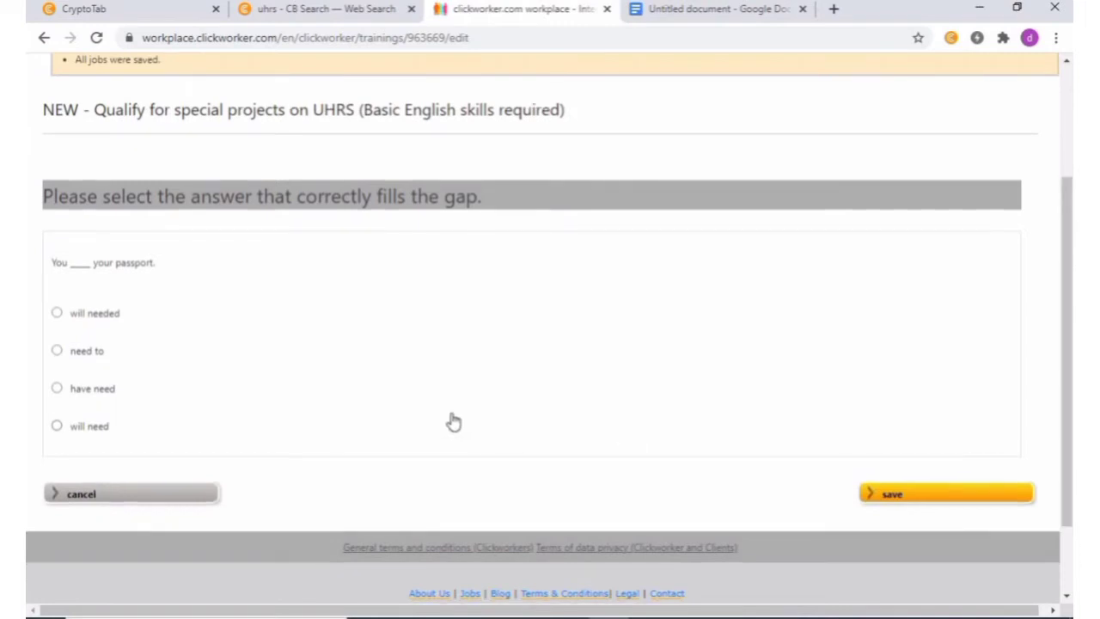
{"action": "left_click", "coordinate": [56, 426]}
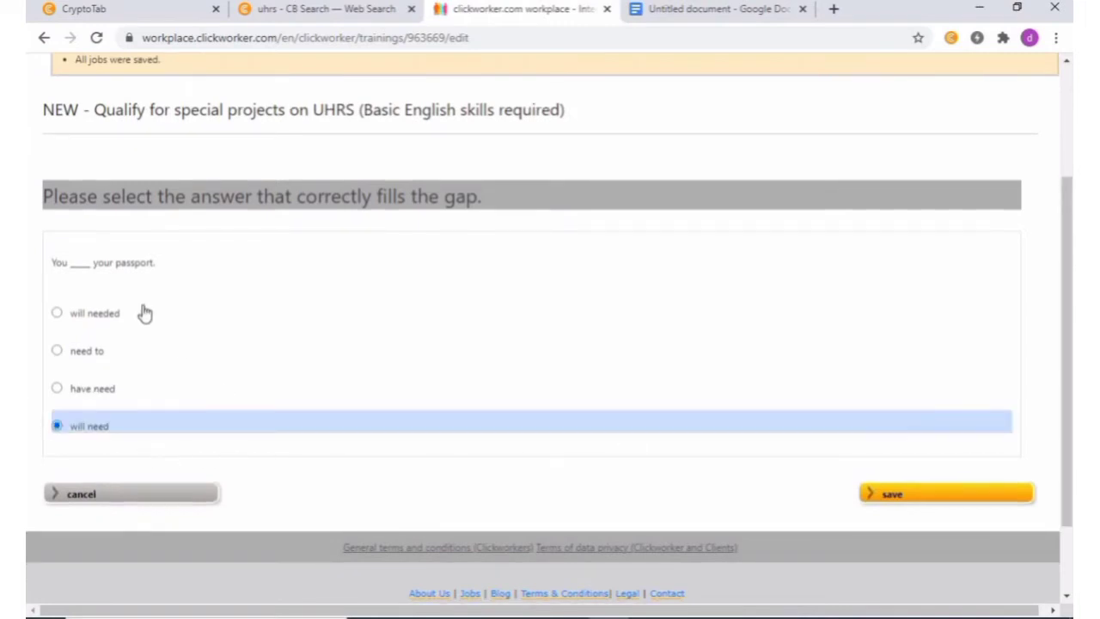
{"action": "left_click", "coordinate": [916, 493]}
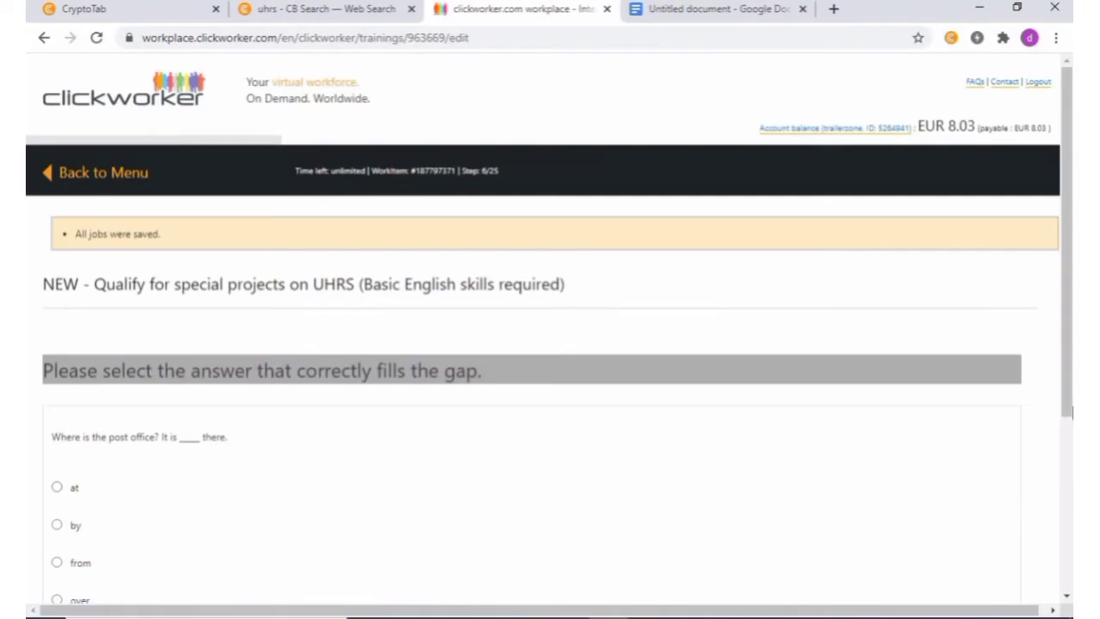
- Choose "over" to fill the gap in the post office sentence and save the answer
{"action": "scroll", "coordinate": [1070, 462], "scroll_direction": "down", "scroll_amount": 2}
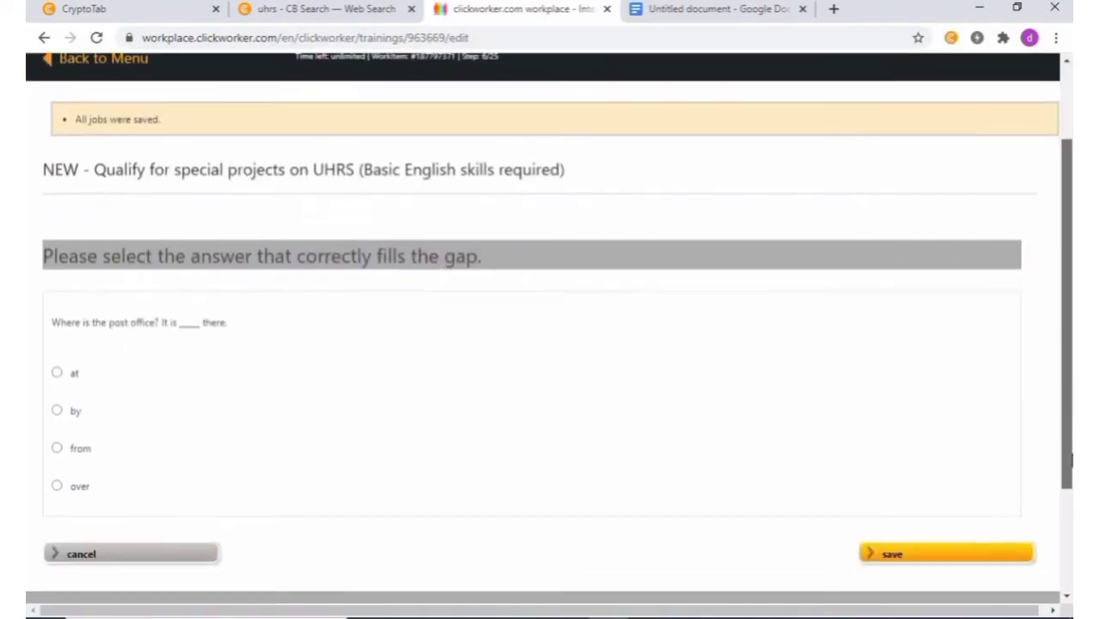
{"action": "left_click_drag", "start_coordinate": [1070, 462], "coordinate": [1070, 485]}
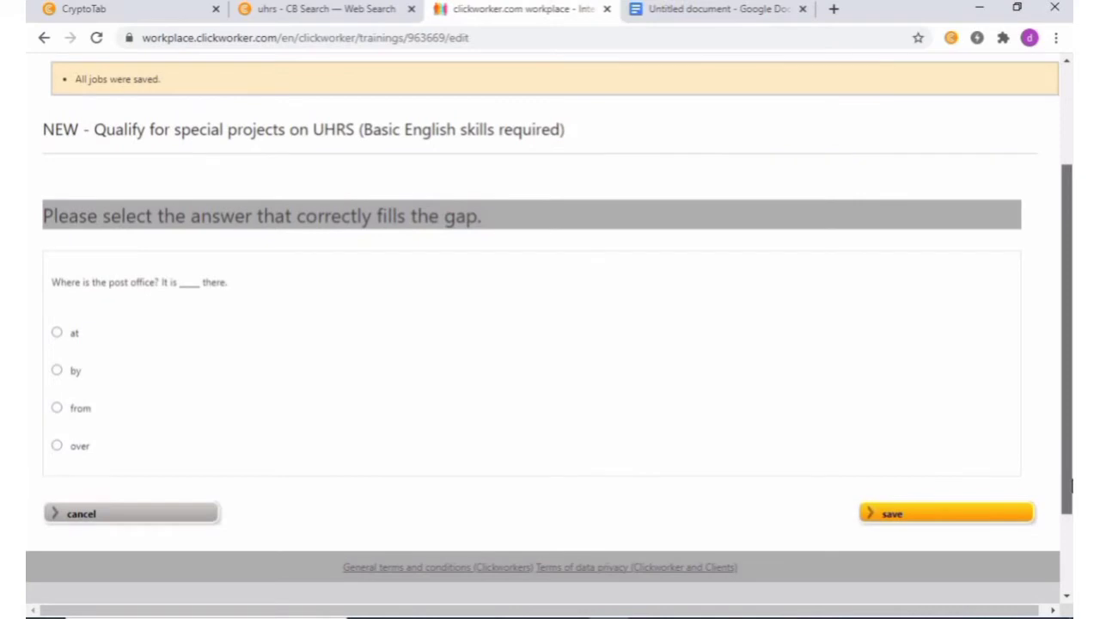
{"action": "scroll", "coordinate": [172, 533], "scroll_direction": "down", "scroll_amount": 1}
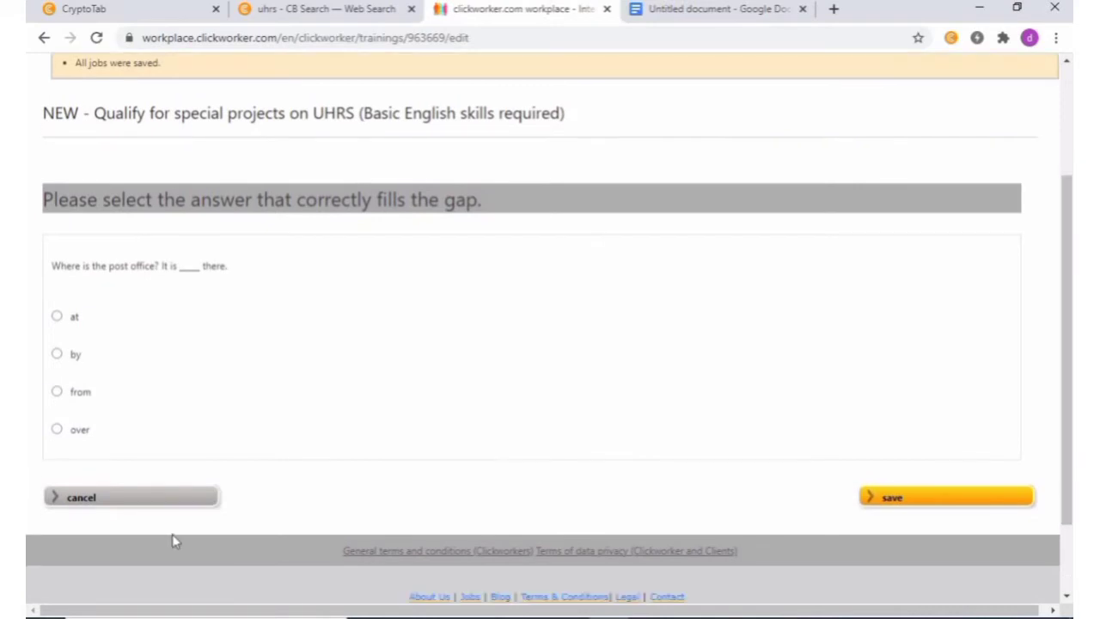
{"action": "left_click", "coordinate": [57, 429]}
{"action": "left_click", "coordinate": [926, 499]}
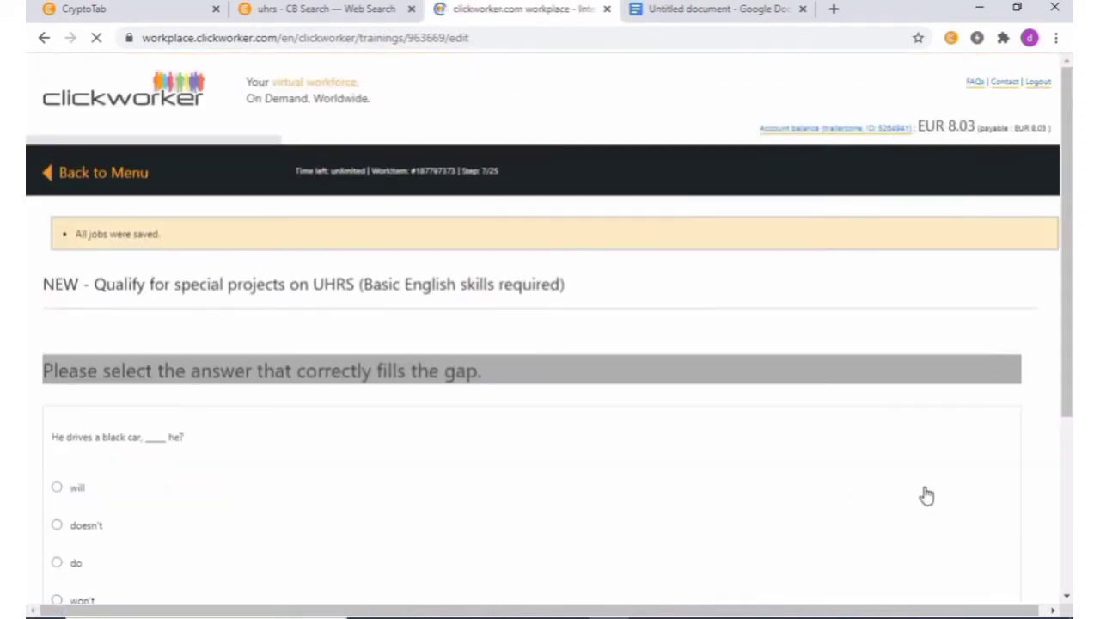
- Choose "doesn't" for the gap in the black car sentence and save the answer
{"action": "left_click_drag", "start_coordinate": [1066, 206], "coordinate": [1070, 316]}
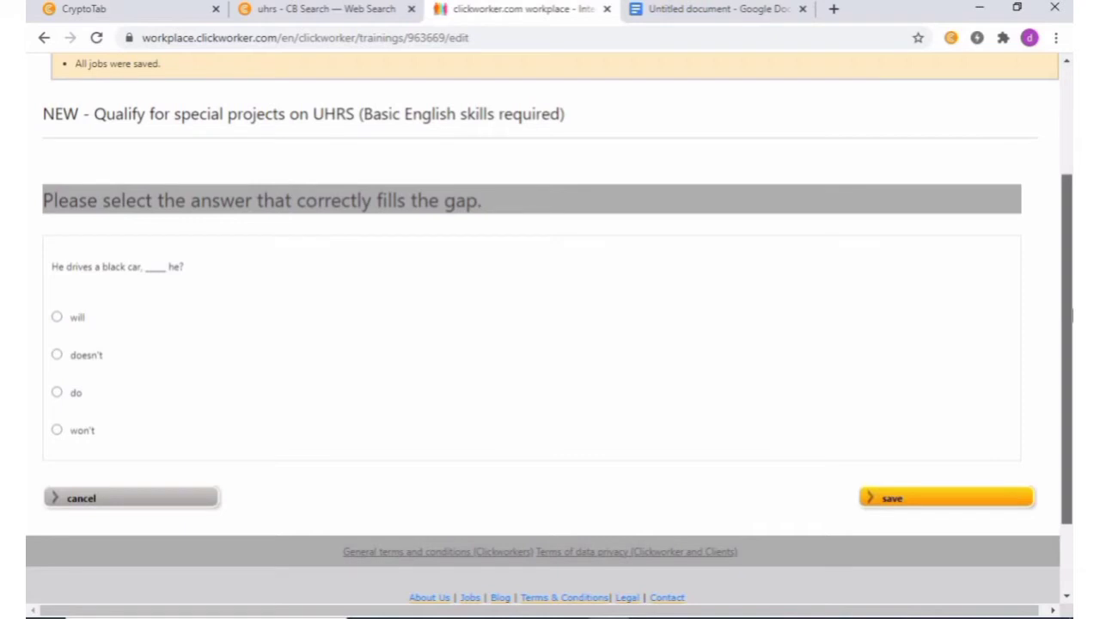
{"action": "left_click_drag", "start_coordinate": [1071, 315], "coordinate": [1070, 317]}
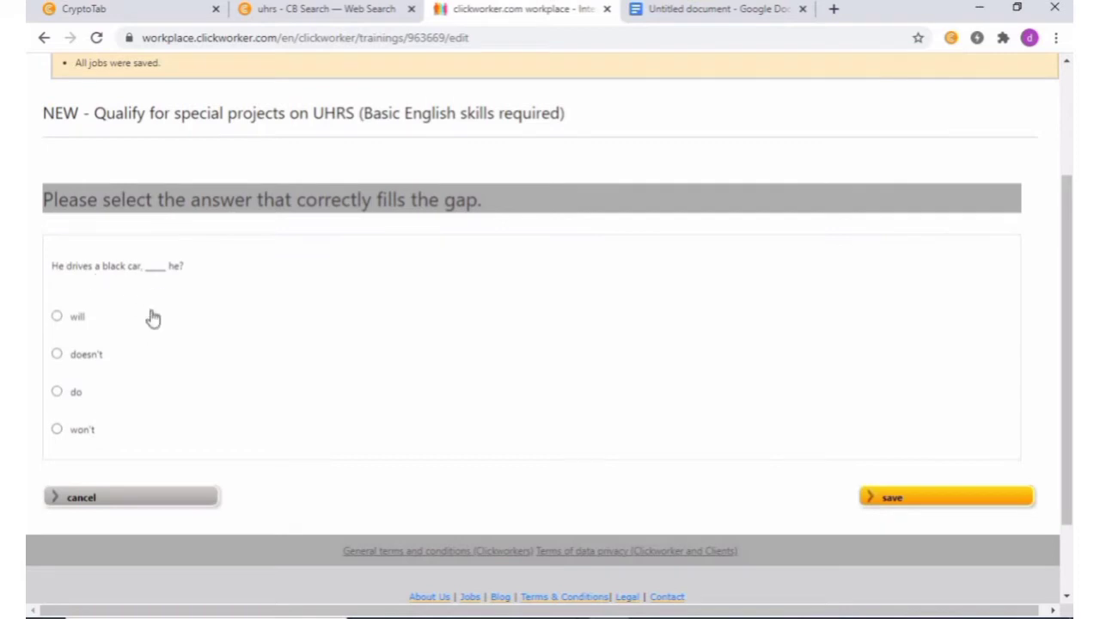
{"action": "left_click", "coordinate": [55, 356]}
{"action": "left_click", "coordinate": [902, 496]}
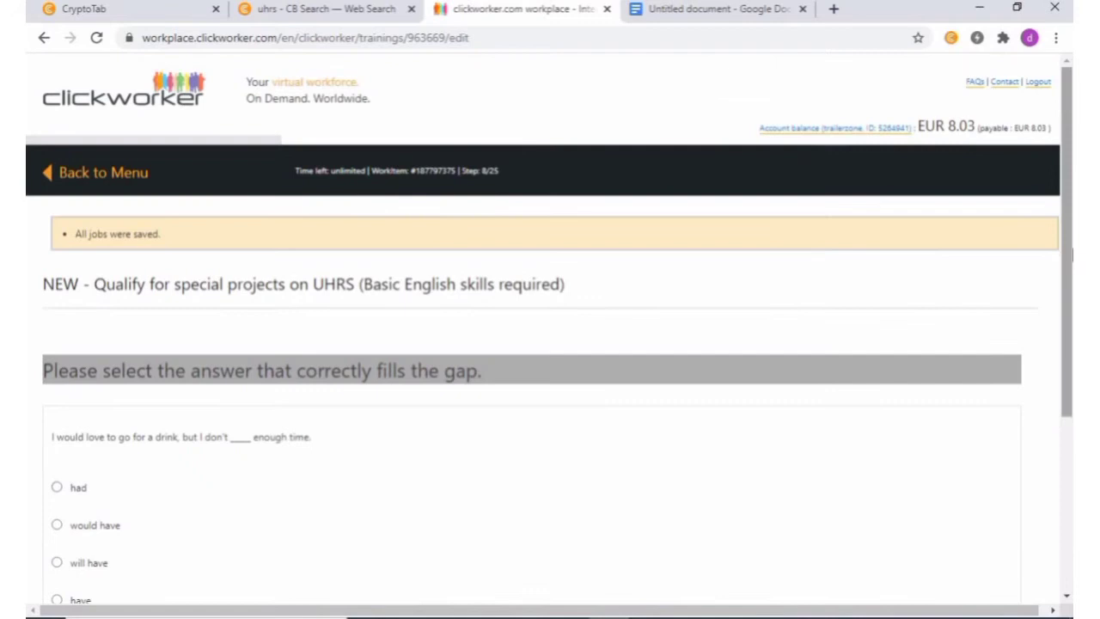
- Complete the "I don't ____ enough time" sentence with "have" and save the answer
{"action": "left_click_drag", "start_coordinate": [1070, 258], "coordinate": [1070, 389]}
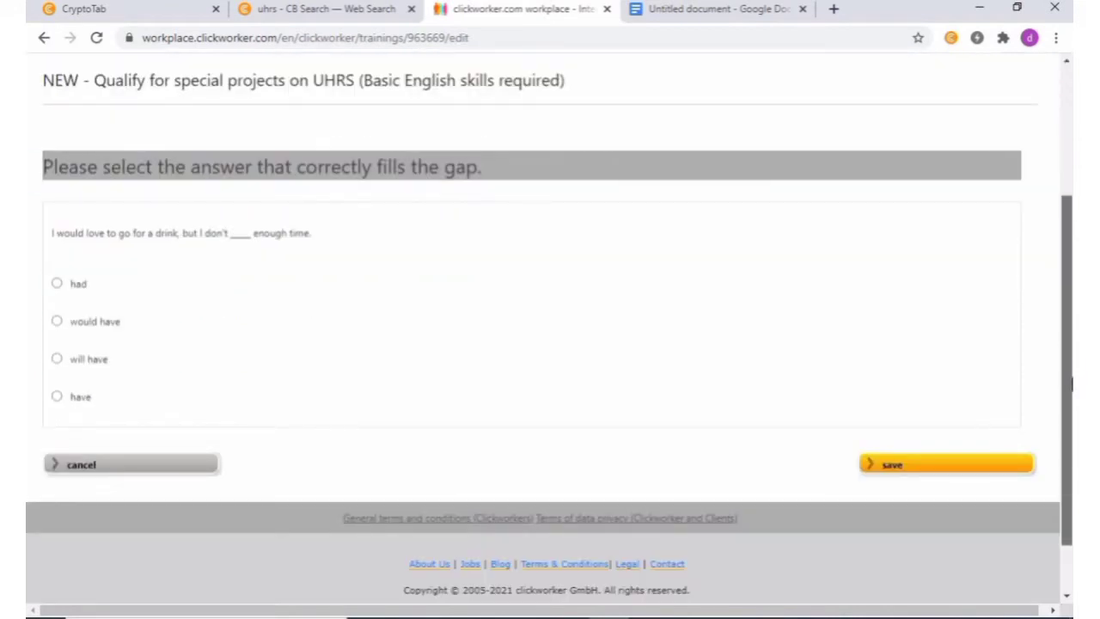
{"action": "left_click_drag", "start_coordinate": [1071, 386], "coordinate": [1071, 393]}
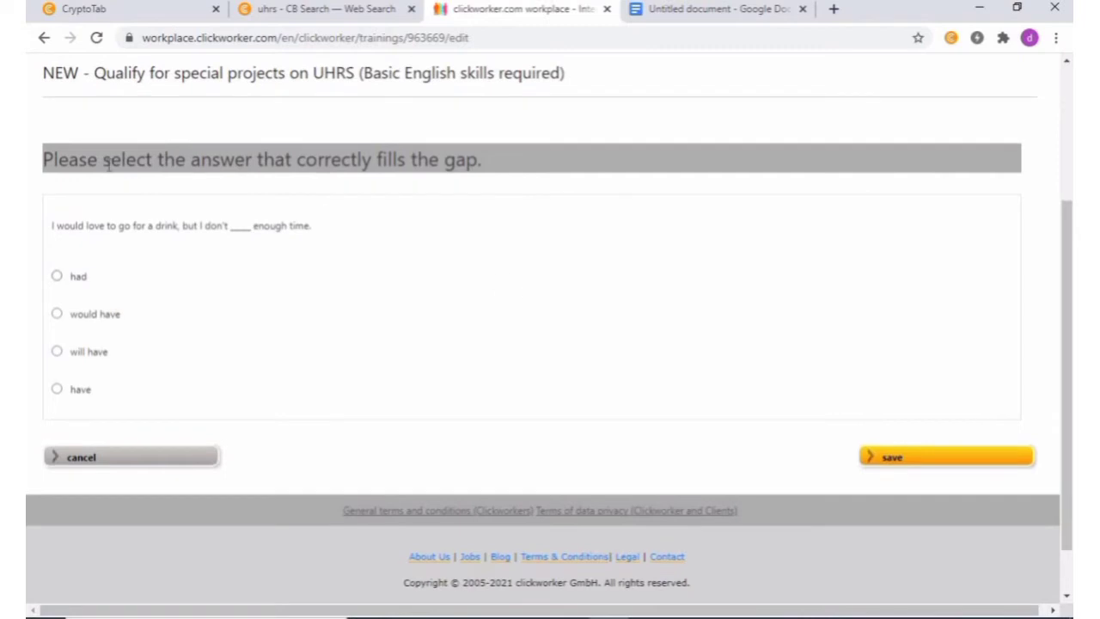
{"action": "left_click", "coordinate": [58, 389]}
{"action": "left_click", "coordinate": [945, 463]}
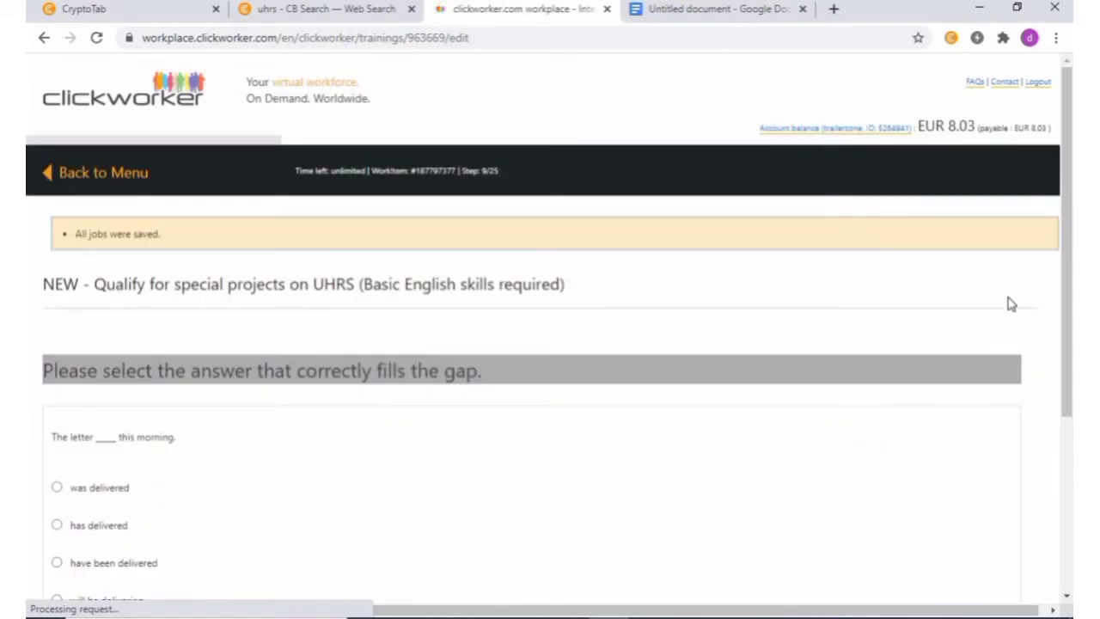
- Complete "The letter ____ this morning" with "was delivered" and save the answer
{"action": "left_click_drag", "start_coordinate": [1071, 213], "coordinate": [1071, 314]}
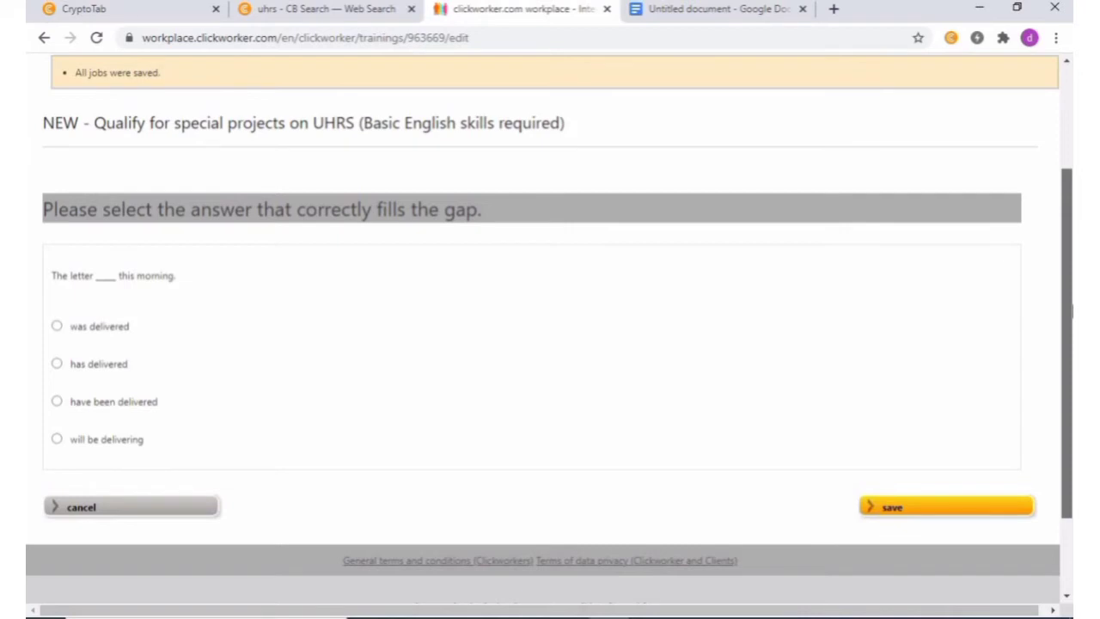
{"action": "left_click_drag", "start_coordinate": [1071, 313], "coordinate": [1071, 314]}
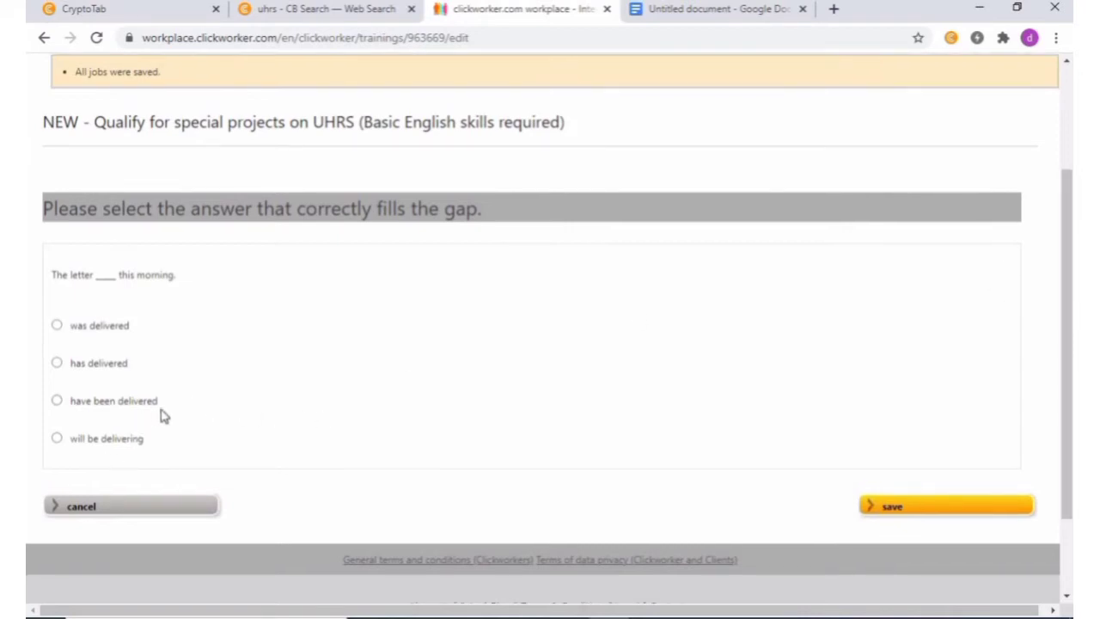
{"action": "left_click", "coordinate": [57, 325]}
{"action": "left_click", "coordinate": [936, 511]}
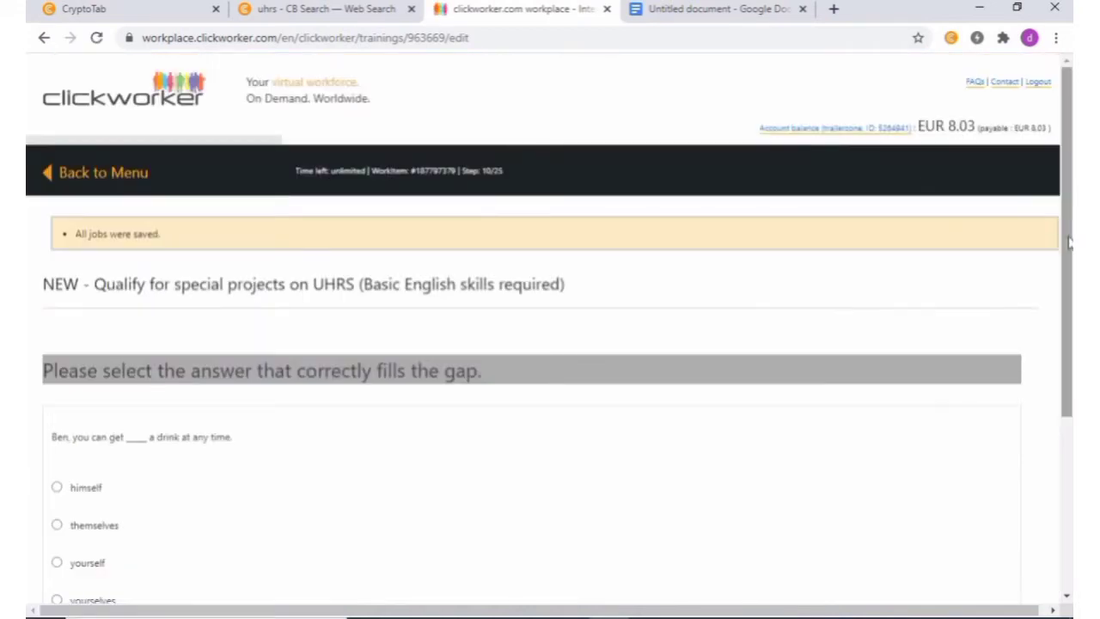
- Answer the "get ____ a drink" question with "yourself" and the open-window question with "unless", saving each answer
{"action": "left_click_drag", "start_coordinate": [1071, 258], "coordinate": [1071, 321]}
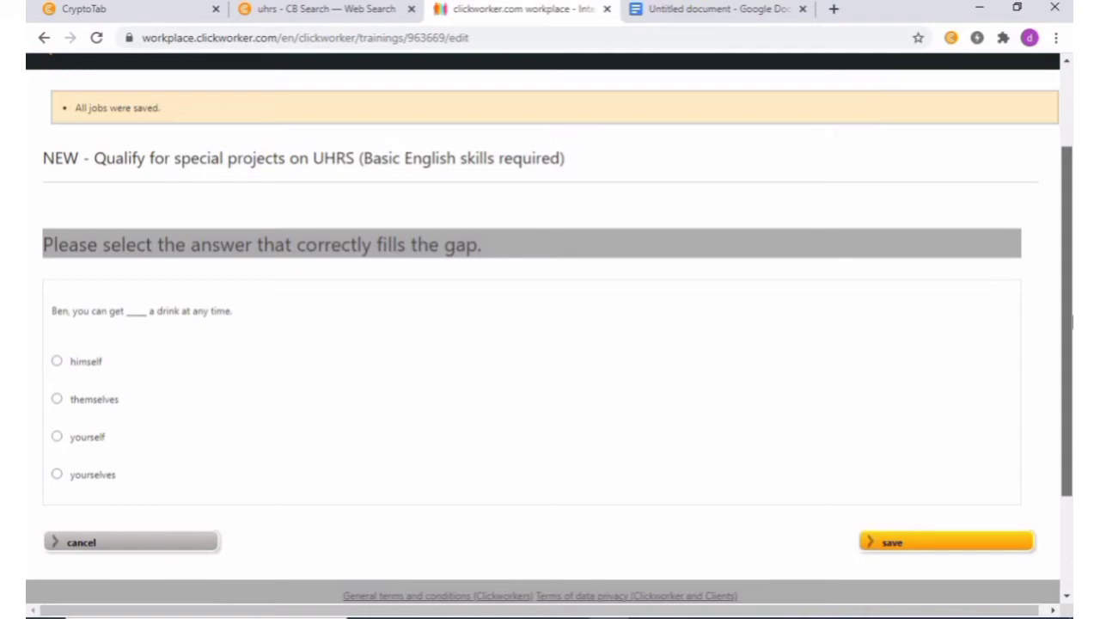
{"action": "left_click", "coordinate": [57, 437]}
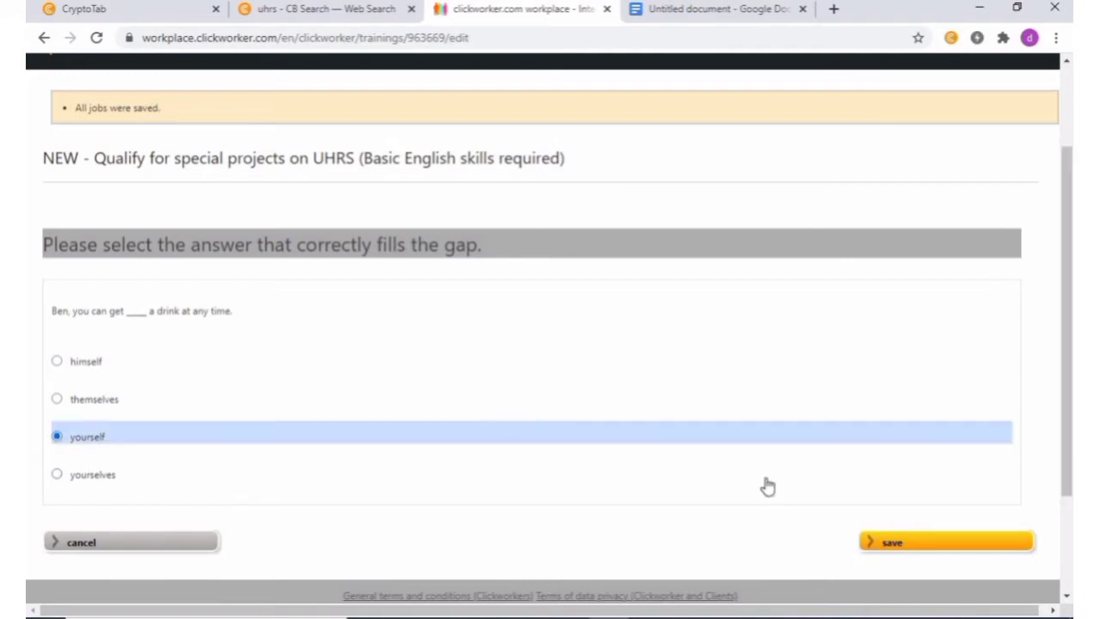
{"action": "left_click", "coordinate": [894, 542]}
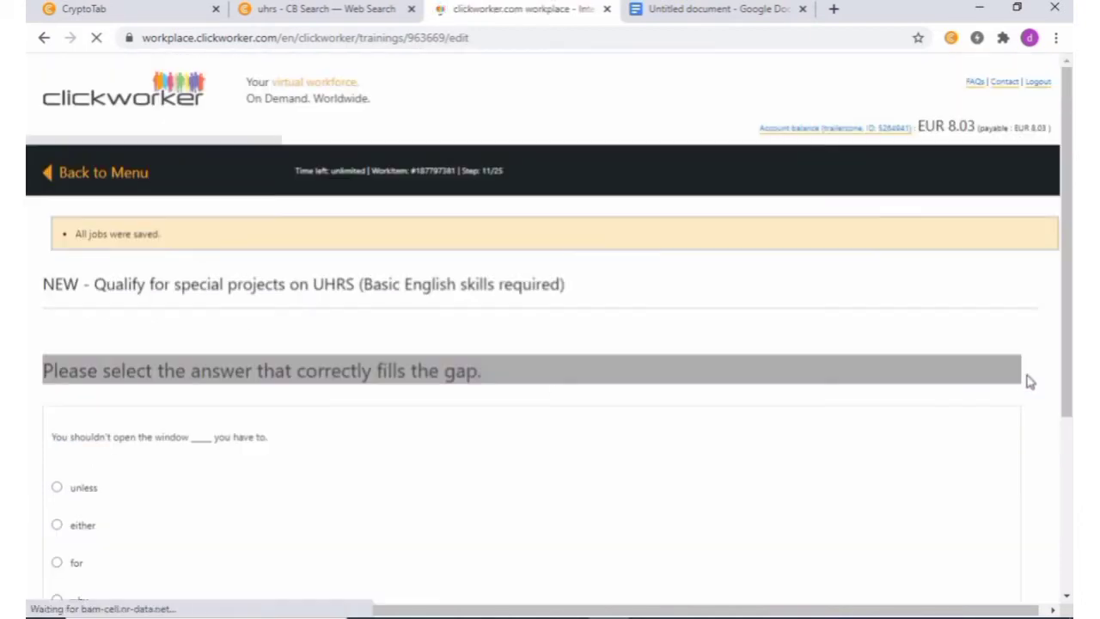
{"action": "left_click_drag", "start_coordinate": [1070, 234], "coordinate": [1070, 320]}
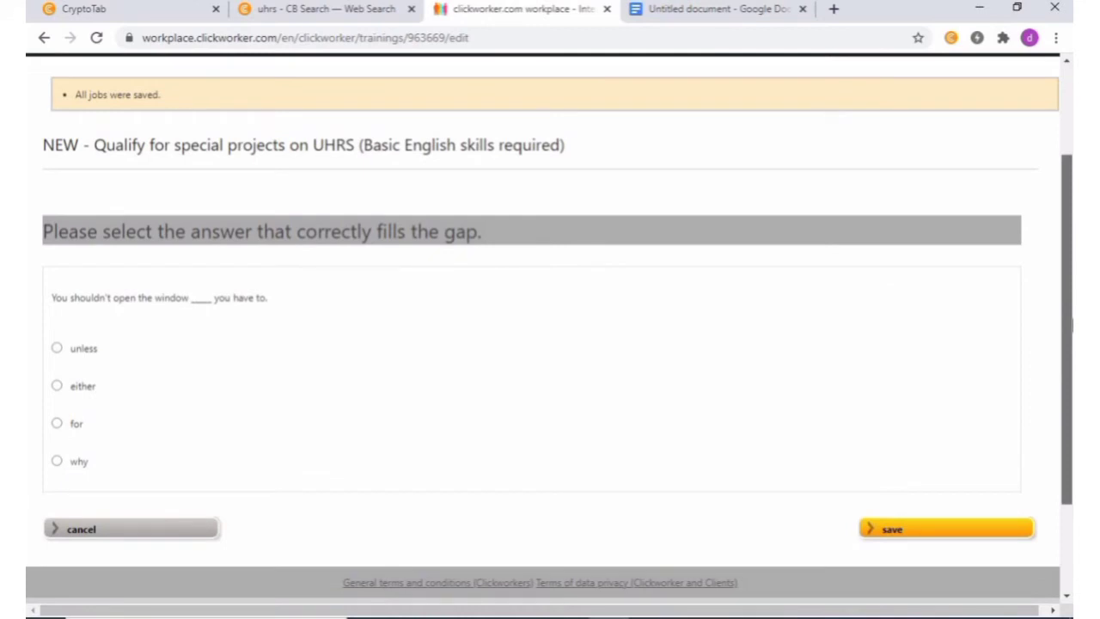
{"action": "left_click_drag", "start_coordinate": [1070, 323], "coordinate": [1071, 339]}
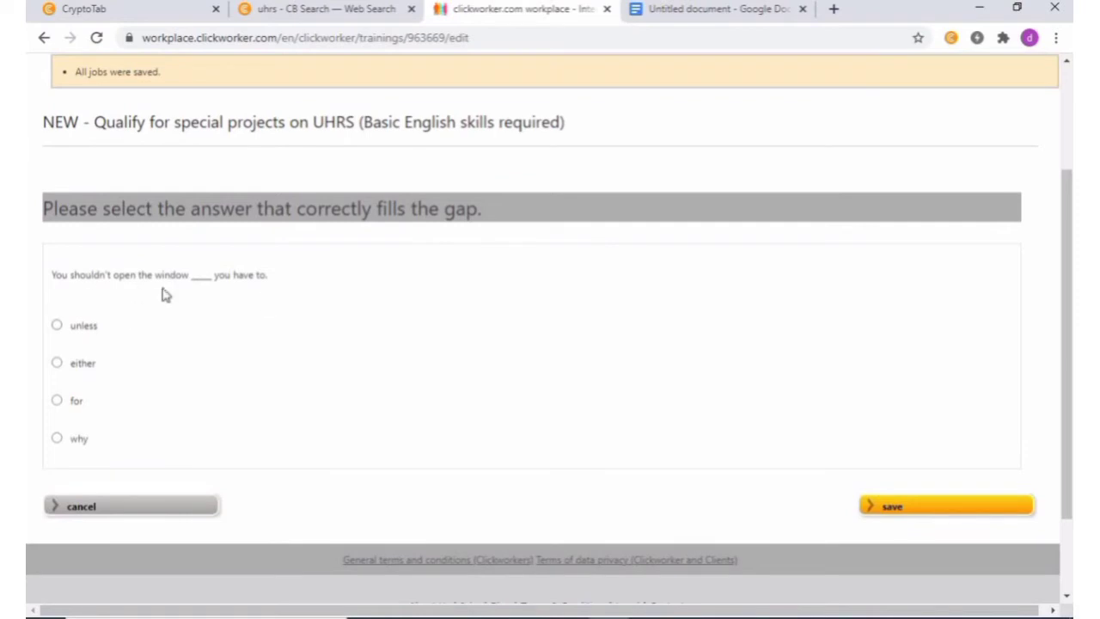
{"action": "left_click", "coordinate": [58, 327]}
{"action": "left_click", "coordinate": [902, 506]}
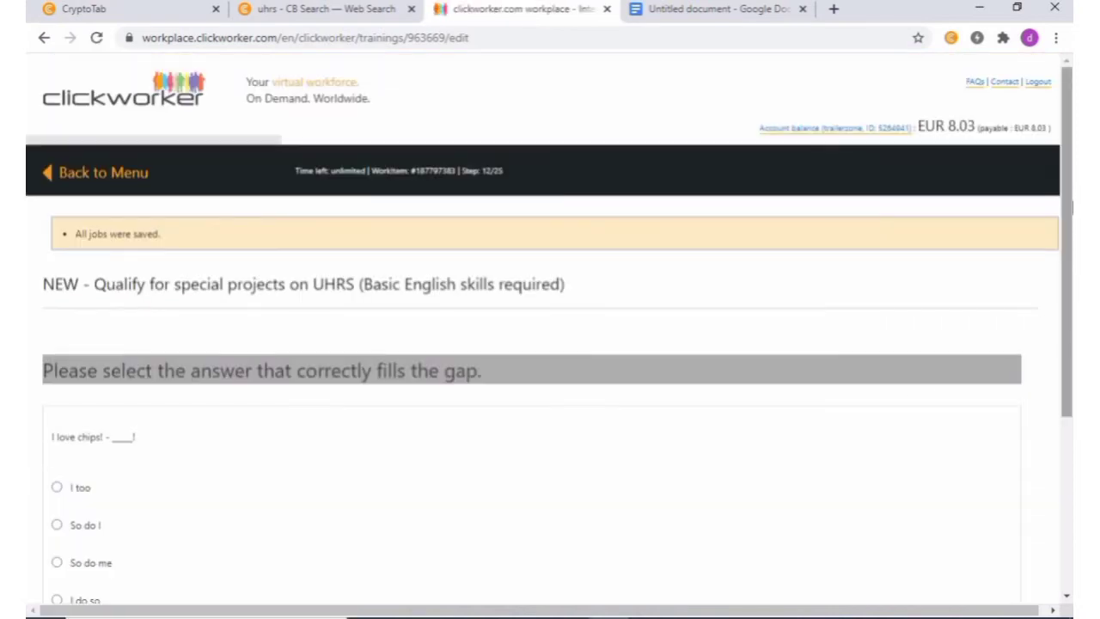
- Answer the "I love chips!" question with "So do I" and the trip question with "was", saving each answer
{"action": "left_click_drag", "start_coordinate": [1071, 206], "coordinate": [1071, 302]}
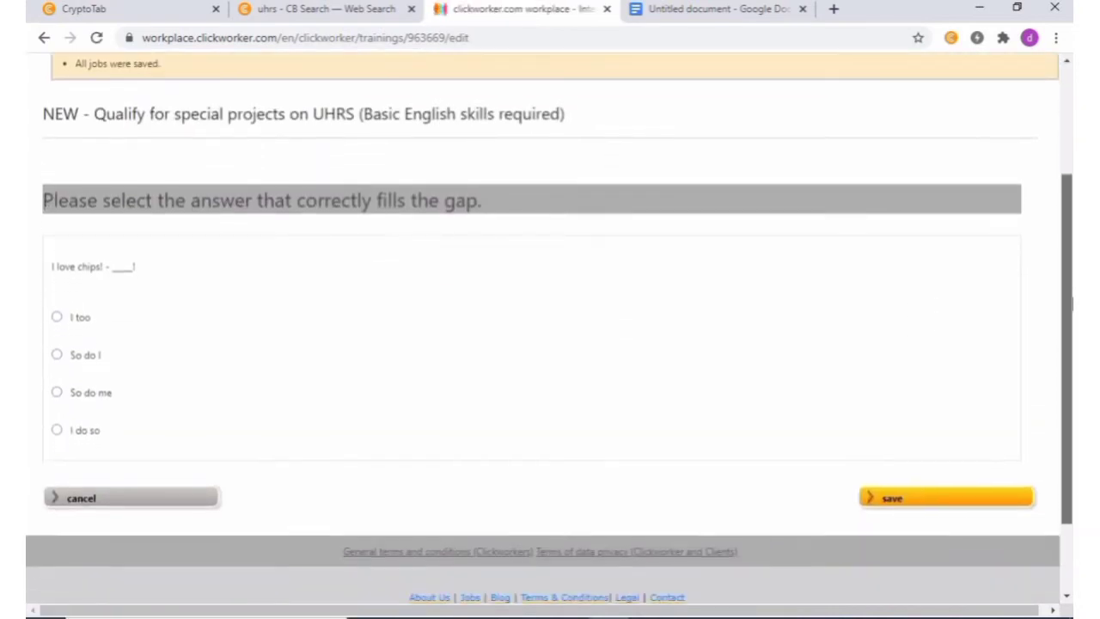
{"action": "left_click", "coordinate": [57, 355]}
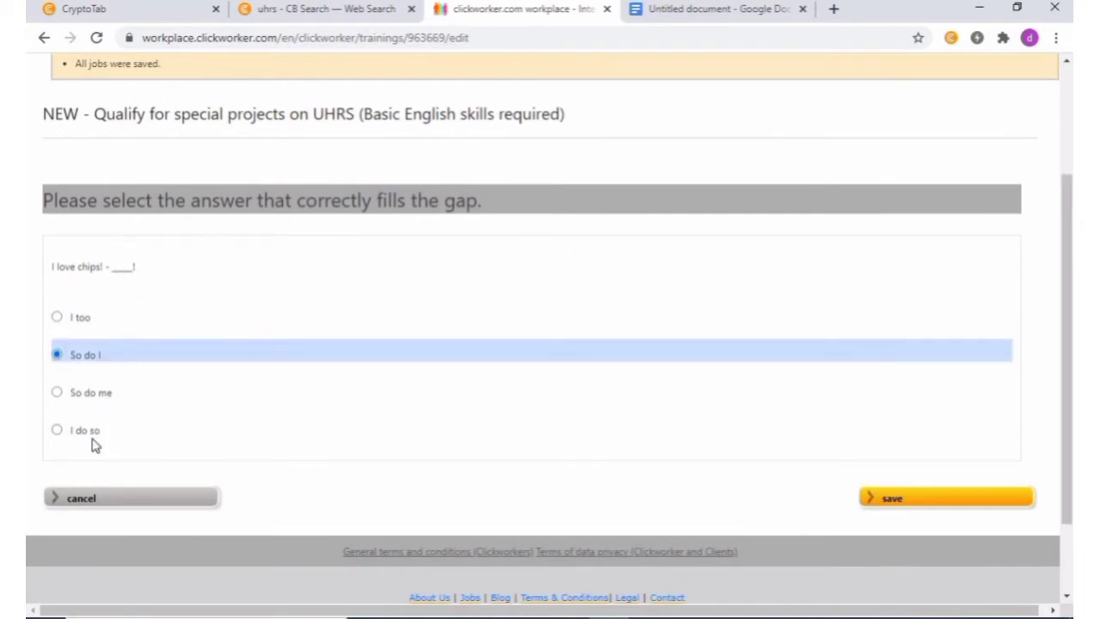
{"action": "left_click", "coordinate": [921, 505]}
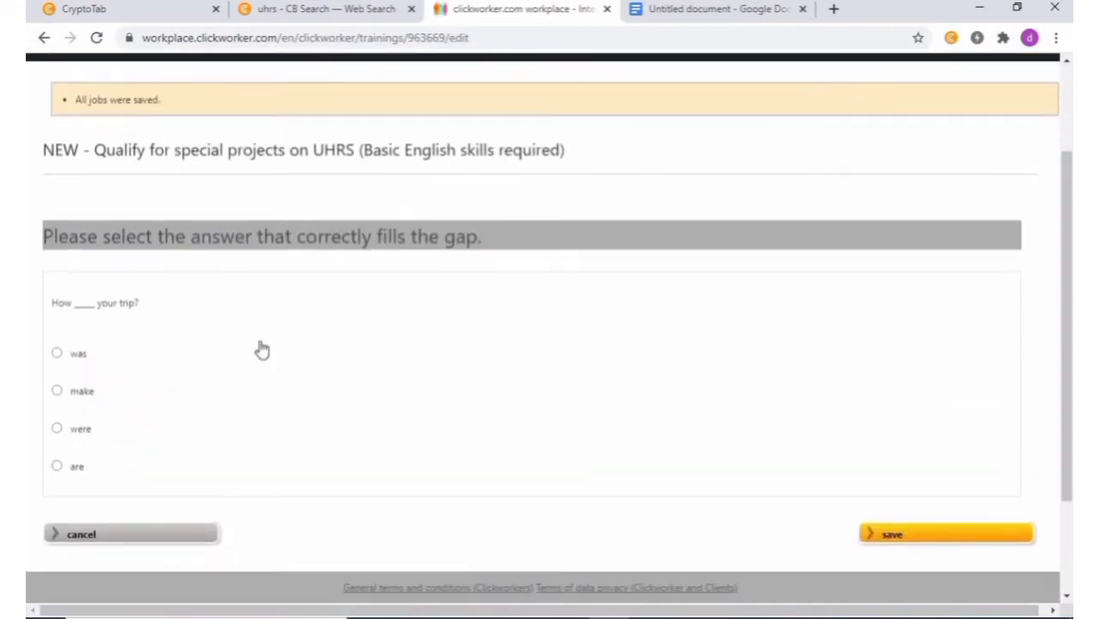
{"action": "left_click", "coordinate": [57, 353]}
{"action": "left_click", "coordinate": [920, 535]}
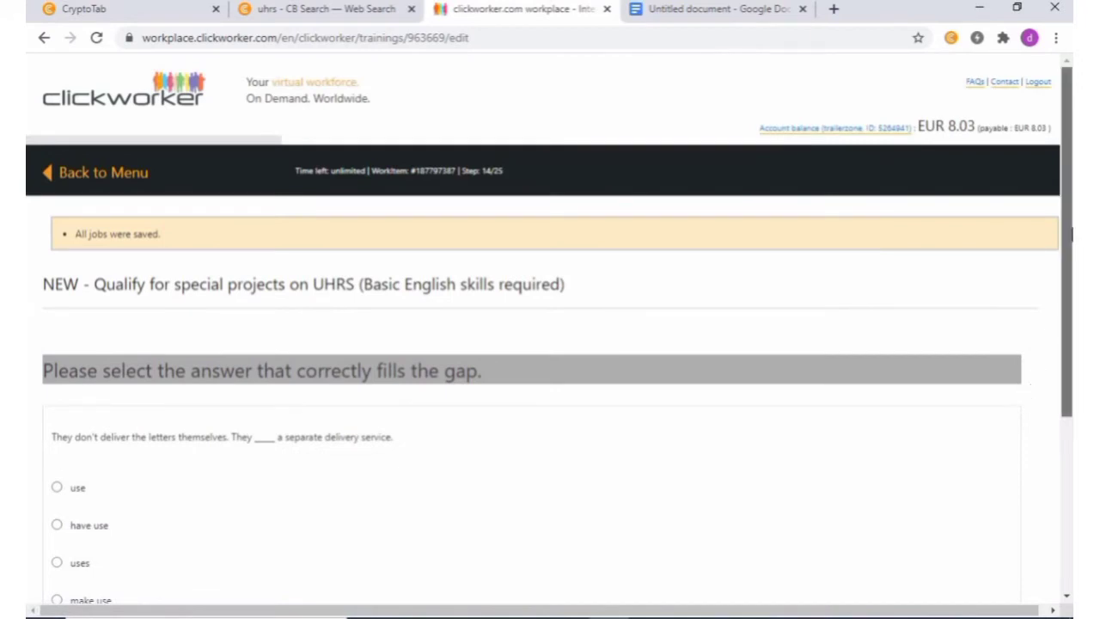
- Complete the separate delivery service sentence with "use" and "The dog ran ____ after the rabbit" with "quickly", saving each answer
{"action": "left_click_drag", "start_coordinate": [1072, 232], "coordinate": [1071, 291]}
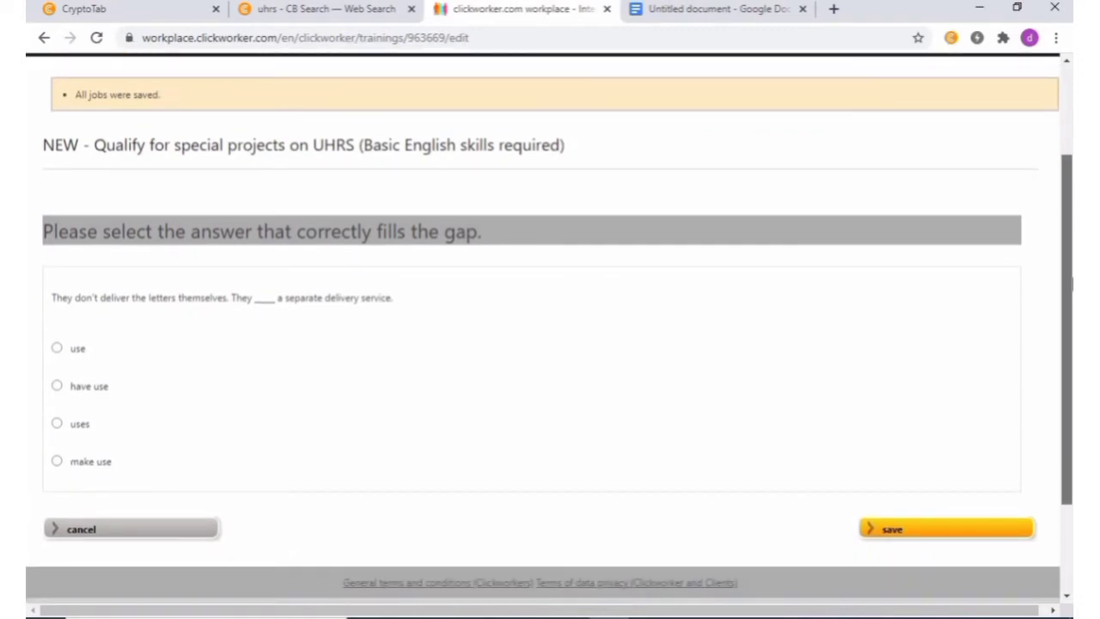
{"action": "left_click_drag", "start_coordinate": [1071, 289], "coordinate": [1072, 306]}
{"action": "left_click", "coordinate": [58, 323]}
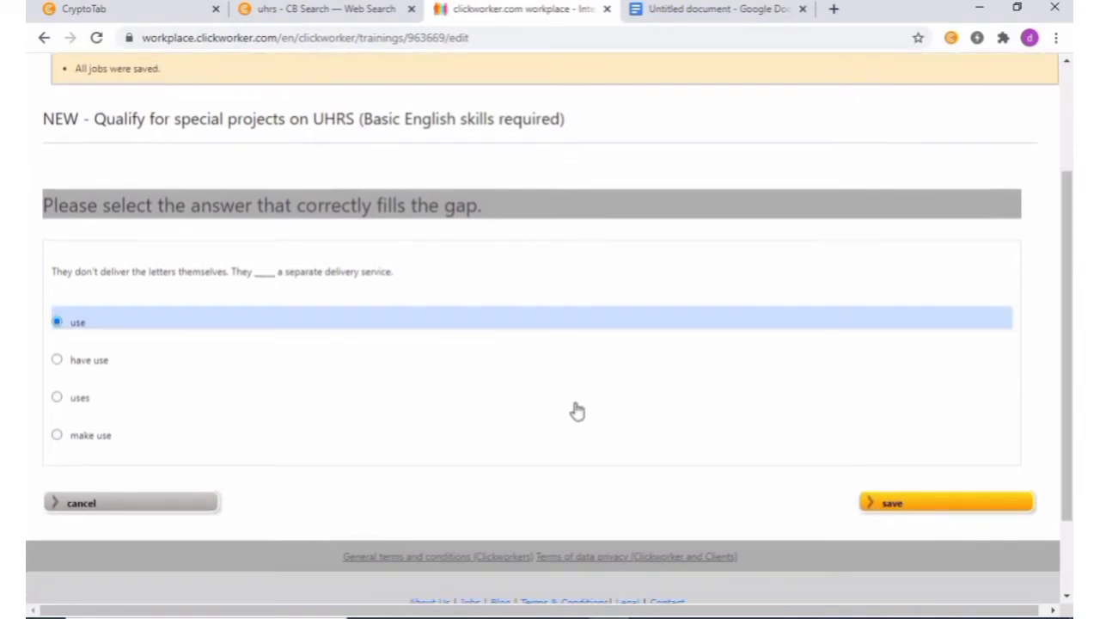
{"action": "left_click", "coordinate": [942, 501]}
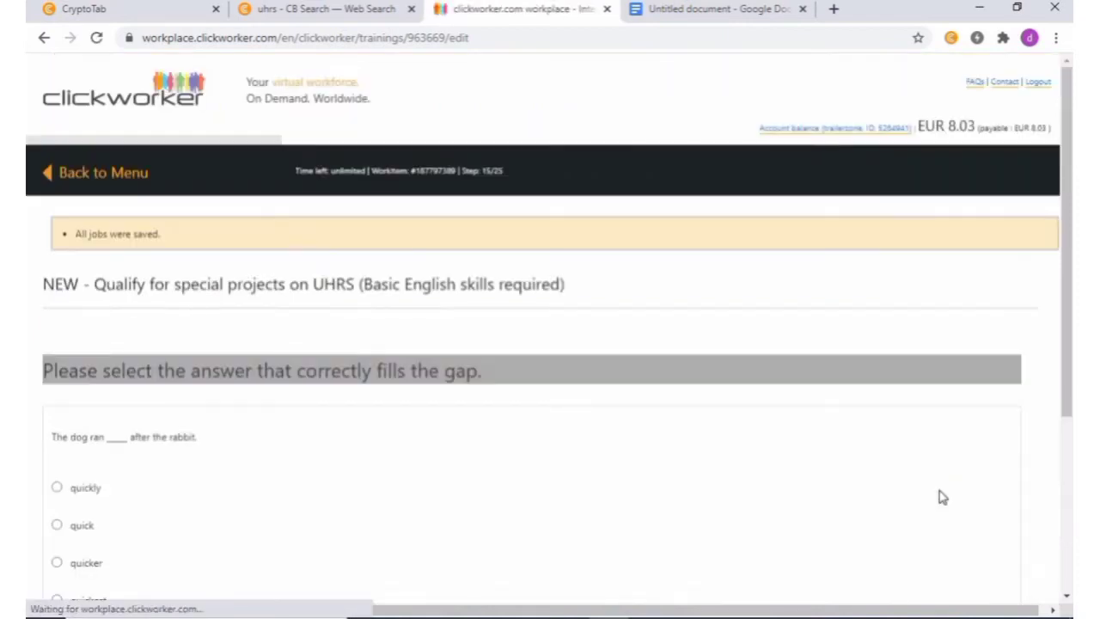
{"action": "left_click_drag", "start_coordinate": [1070, 236], "coordinate": [1071, 374]}
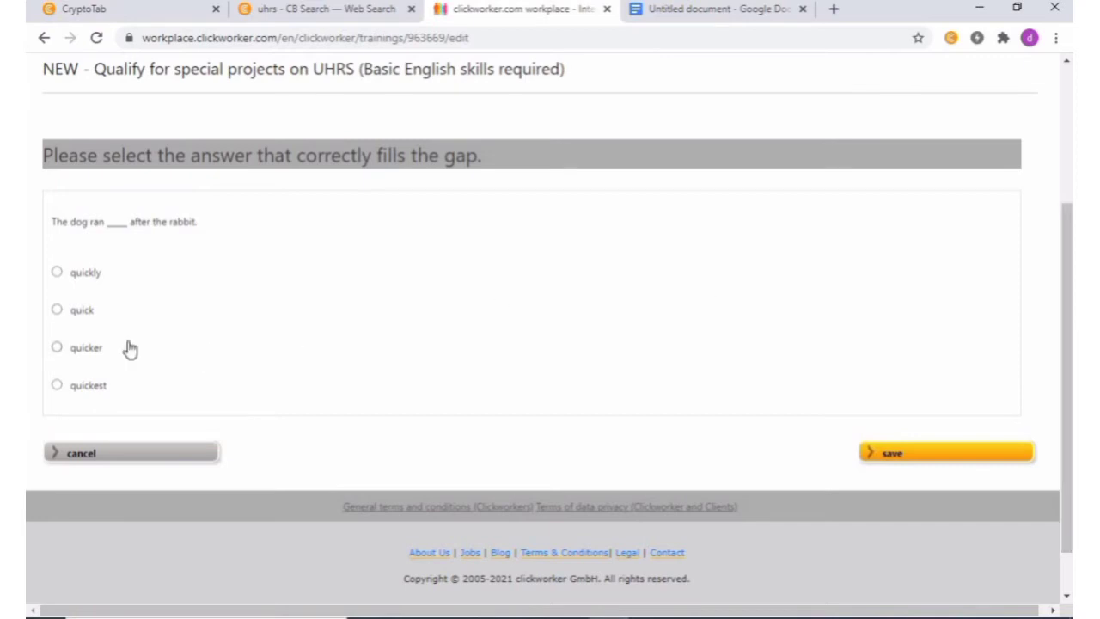
{"action": "left_click", "coordinate": [57, 273]}
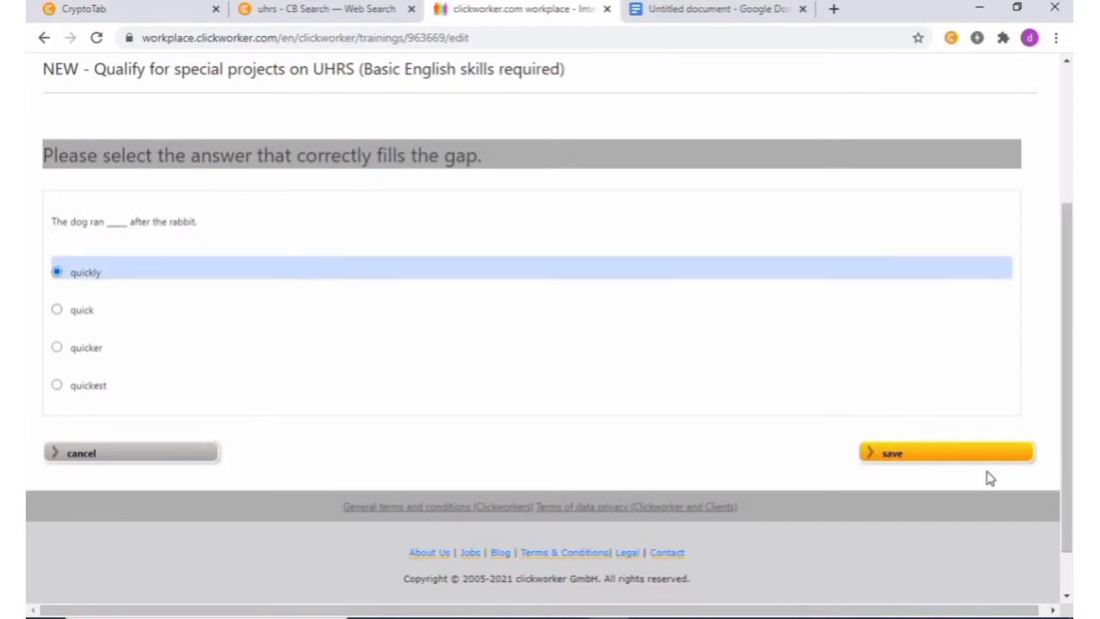
{"action": "left_click", "coordinate": [913, 455]}
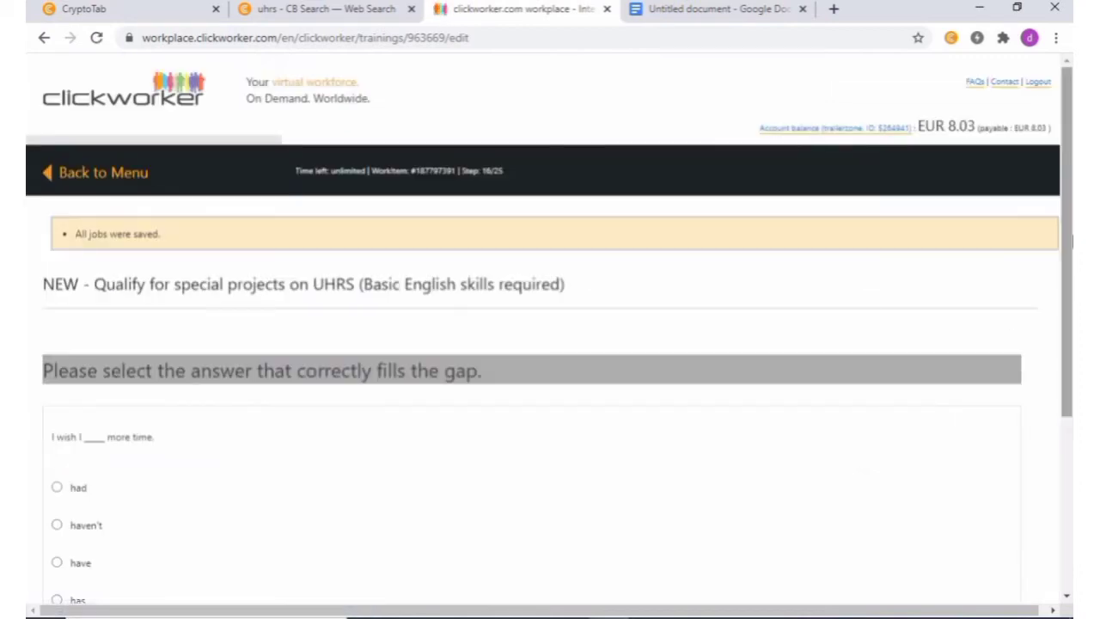
- Complete "I wish I ____ more time" with "had" and the talented musicians sentence with "many", saving each answer
{"action": "scroll", "coordinate": [1070, 345], "scroll_direction": "down", "scroll_amount": 2}
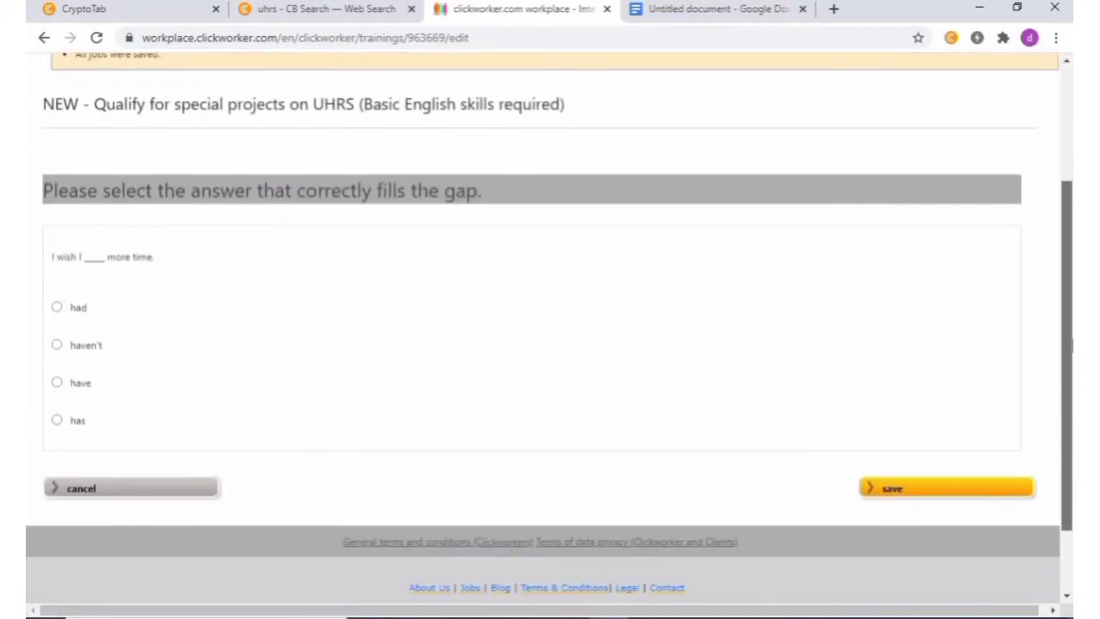
{"action": "scroll", "coordinate": [1070, 345], "scroll_direction": "down", "scroll_amount": 1}
{"action": "left_click", "coordinate": [57, 281]}
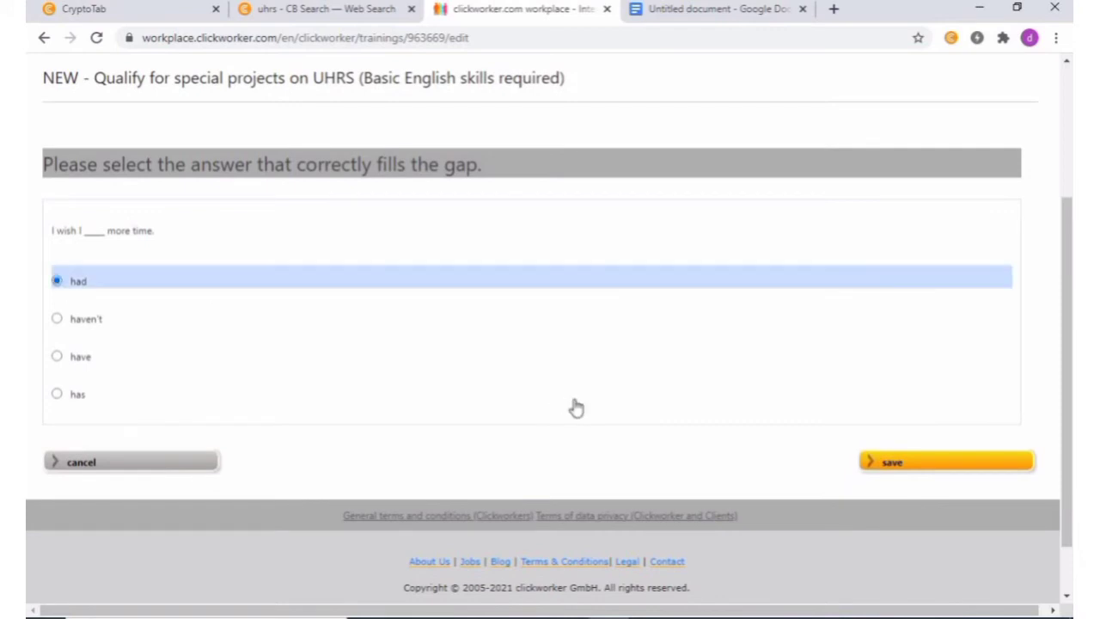
{"action": "left_click", "coordinate": [888, 465]}
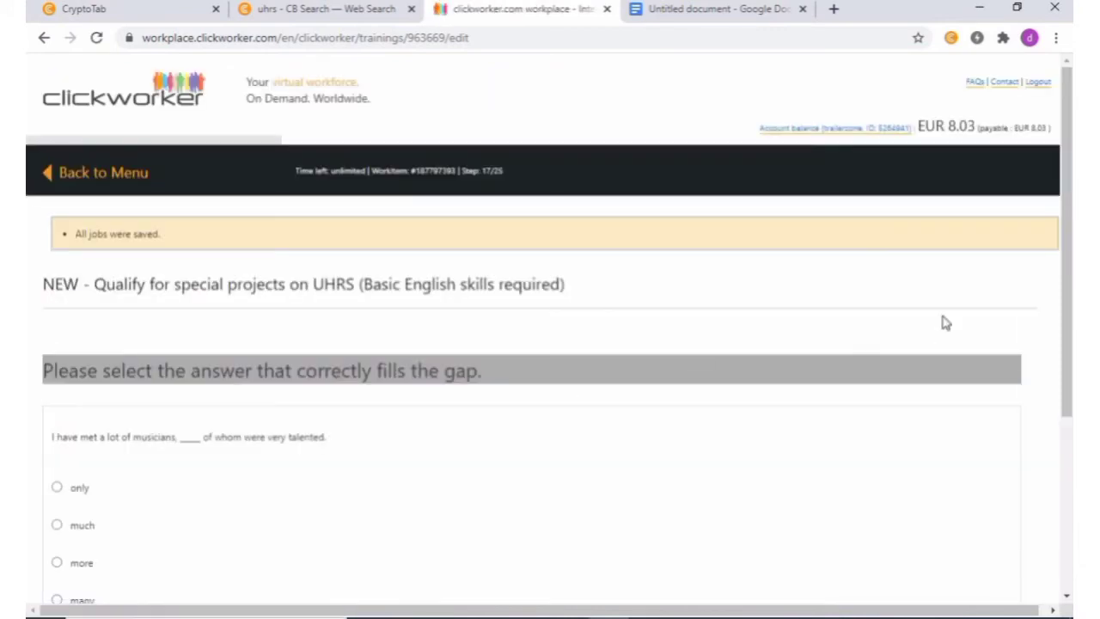
{"action": "scroll", "coordinate": [1071, 342], "scroll_direction": "down", "scroll_amount": 3}
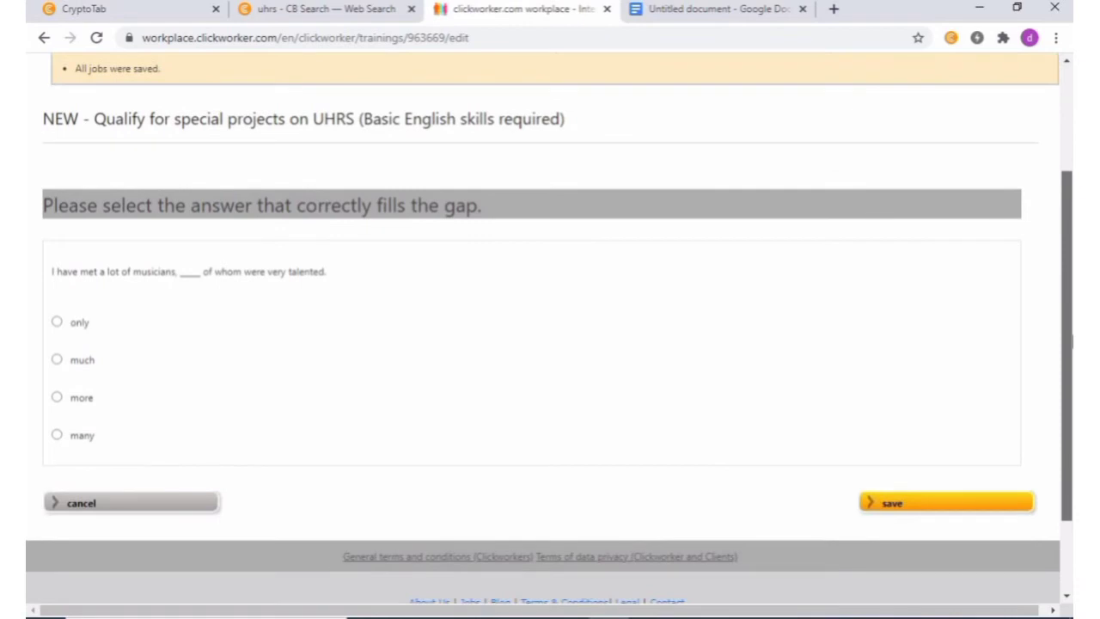
{"action": "left_click_drag", "start_coordinate": [1071, 341], "coordinate": [1071, 349]}
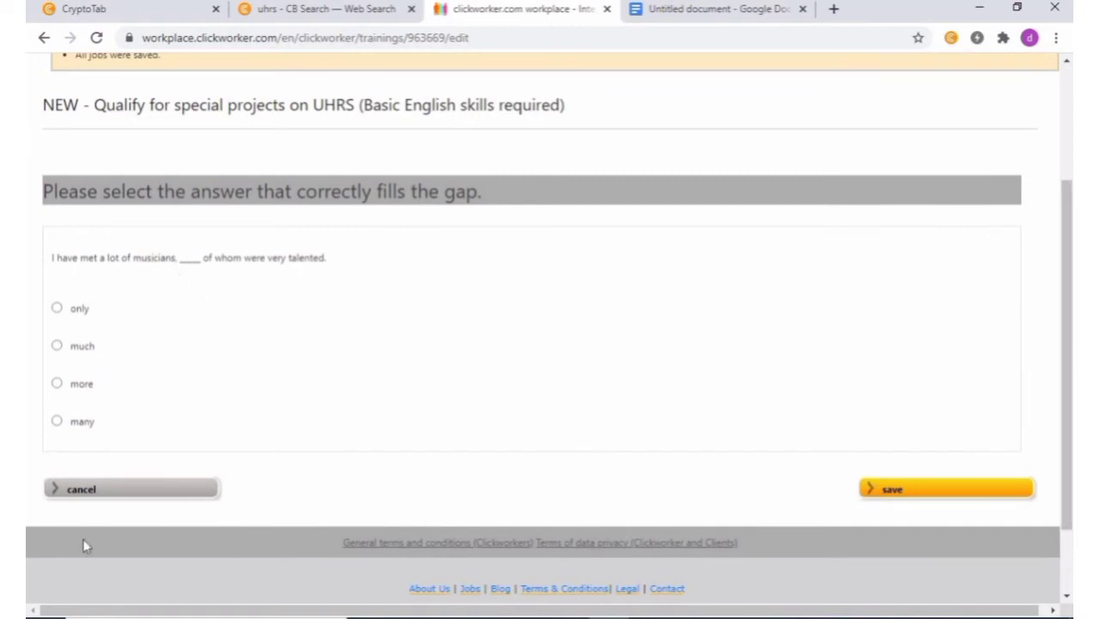
{"action": "left_click", "coordinate": [57, 423]}
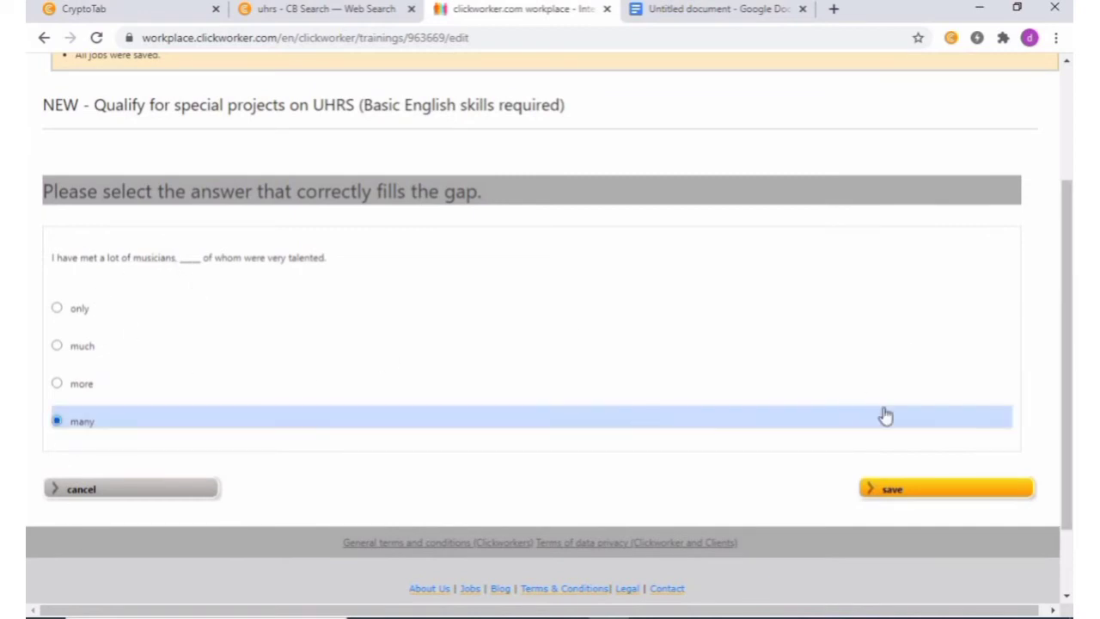
{"action": "left_click", "coordinate": [918, 486]}
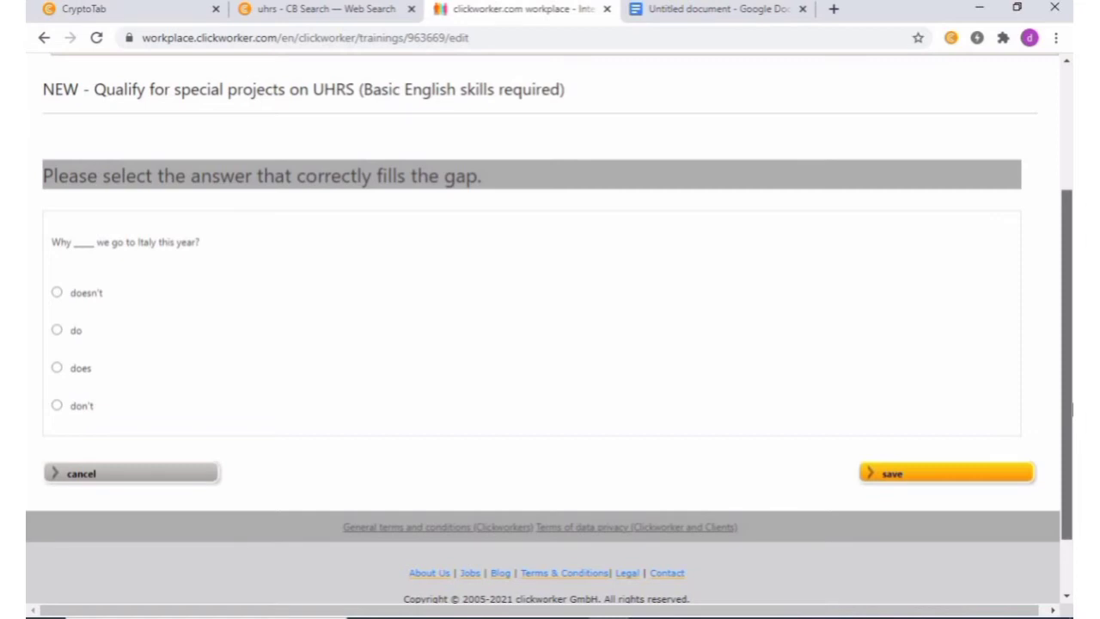
- Answer the "Why ____ we go to Italy" question with "don't" and the letter last week question with "sent", saving each answer
{"action": "left_click_drag", "start_coordinate": [1070, 412], "coordinate": [1071, 417]}
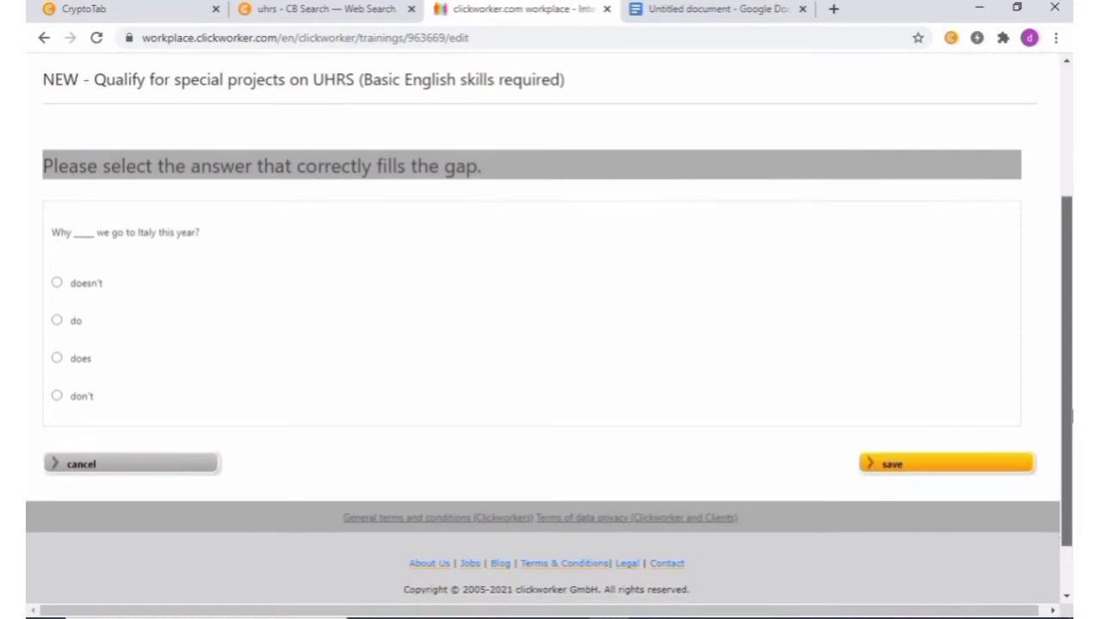
{"action": "left_click", "coordinate": [57, 397]}
{"action": "left_click", "coordinate": [902, 467]}
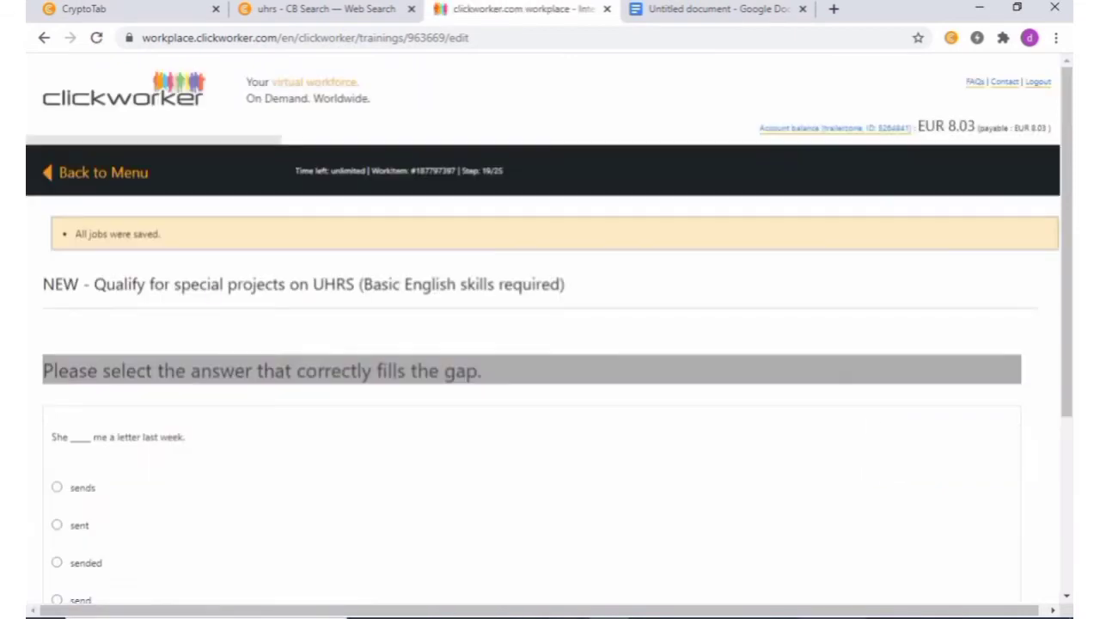
{"action": "left_click_drag", "start_coordinate": [1070, 303], "coordinate": [1070, 386]}
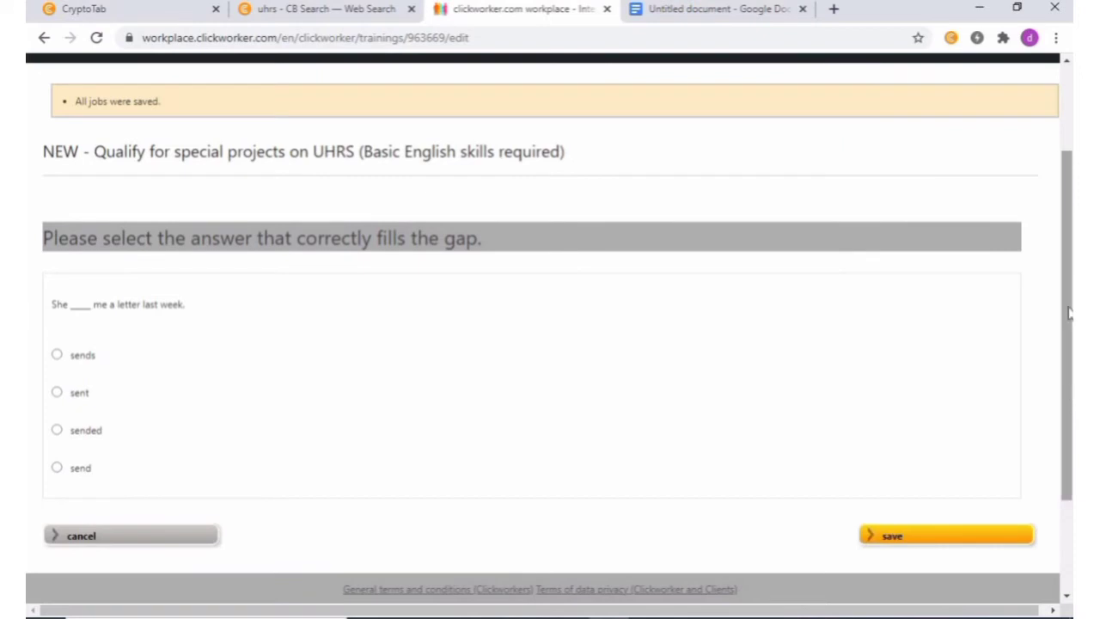
{"action": "scroll", "coordinate": [1071, 335], "scroll_direction": "down", "scroll_amount": 1}
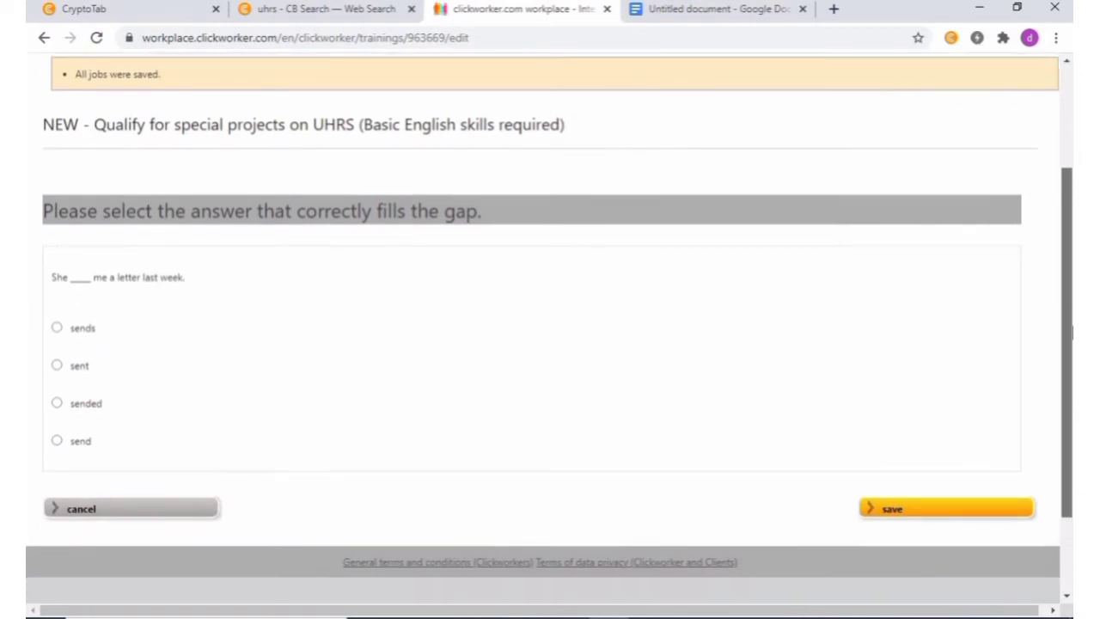
{"action": "left_click", "coordinate": [57, 364]}
{"action": "left_click", "coordinate": [884, 511]}
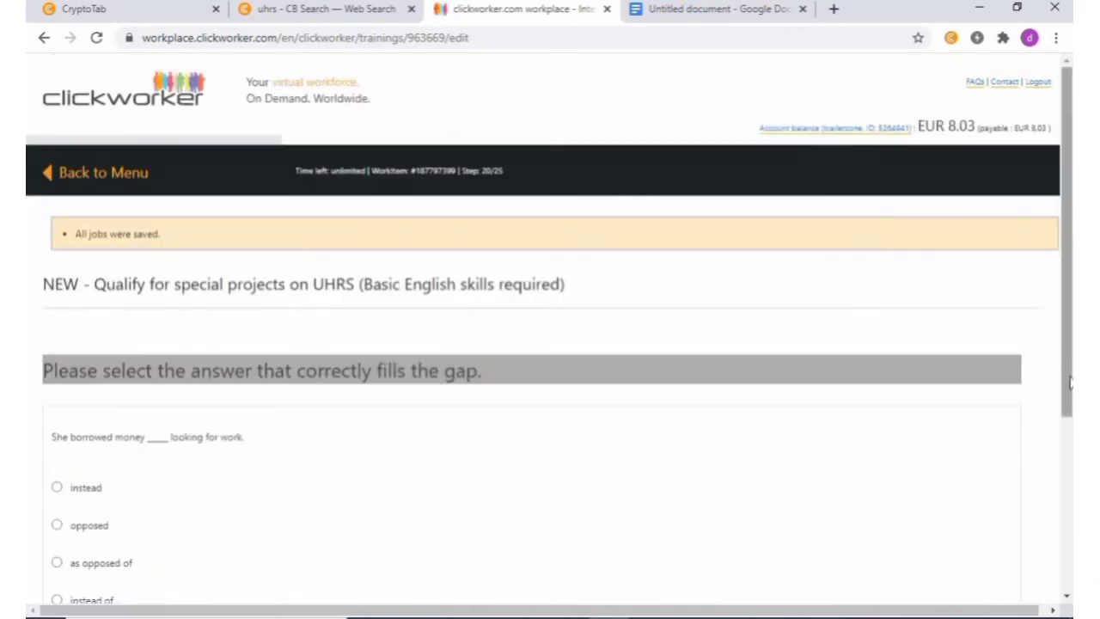
- Complete the borrowed money sentence with "instead of" and the moved to Paris sentence with "in order to", saving each answer
{"action": "scroll", "coordinate": [1070, 382], "scroll_direction": "down", "scroll_amount": 3}
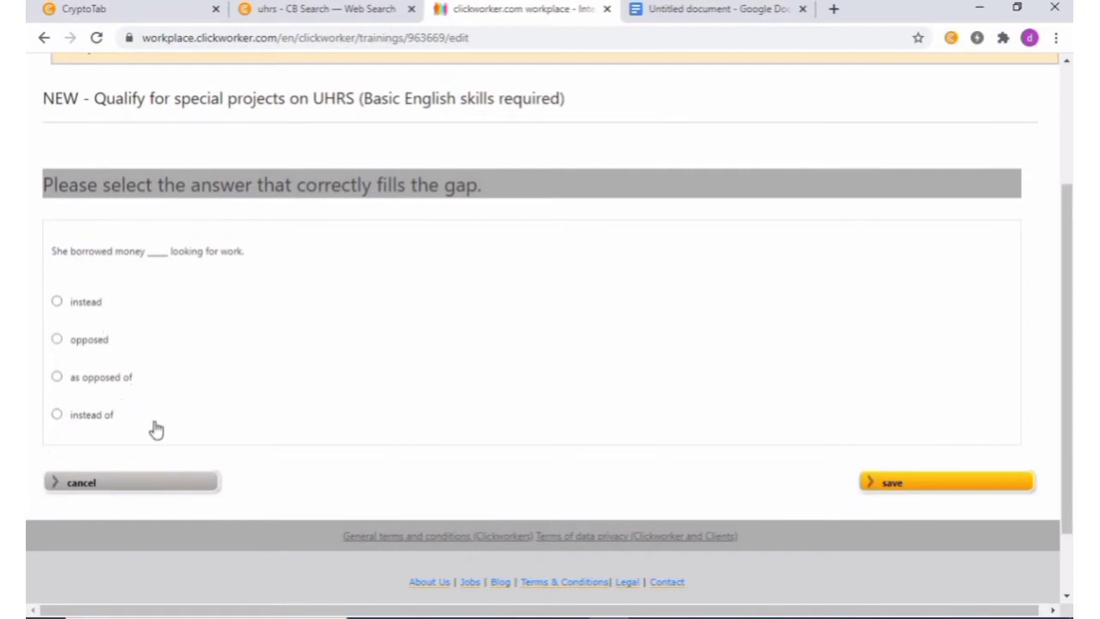
{"action": "left_click", "coordinate": [57, 414]}
{"action": "left_click", "coordinate": [868, 483]}
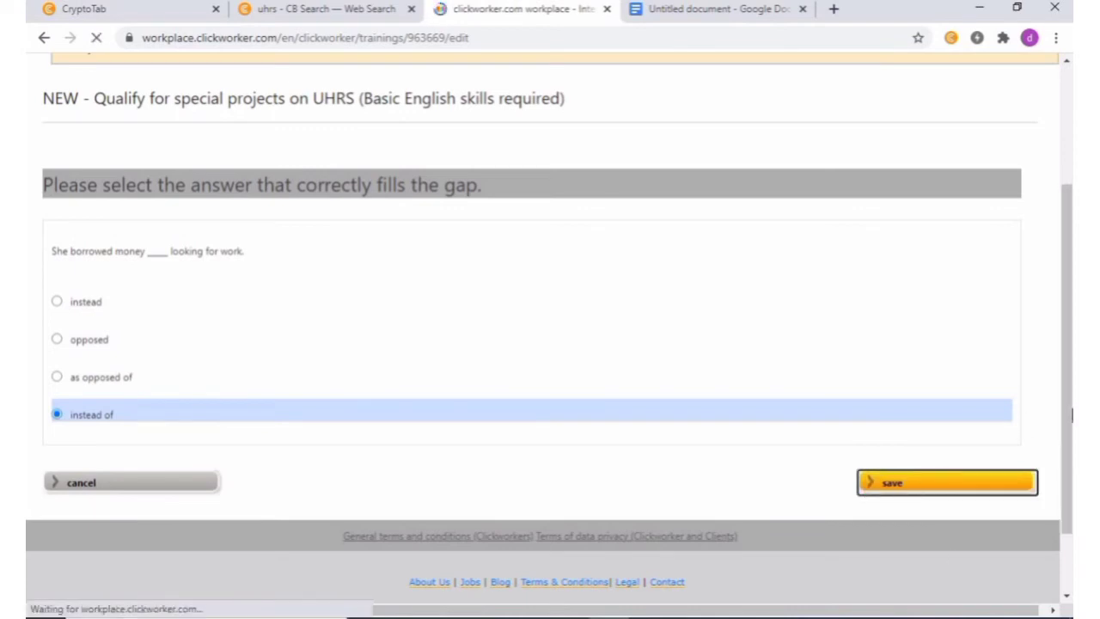
{"action": "scroll", "coordinate": [1071, 323], "scroll_direction": "down", "scroll_amount": 2}
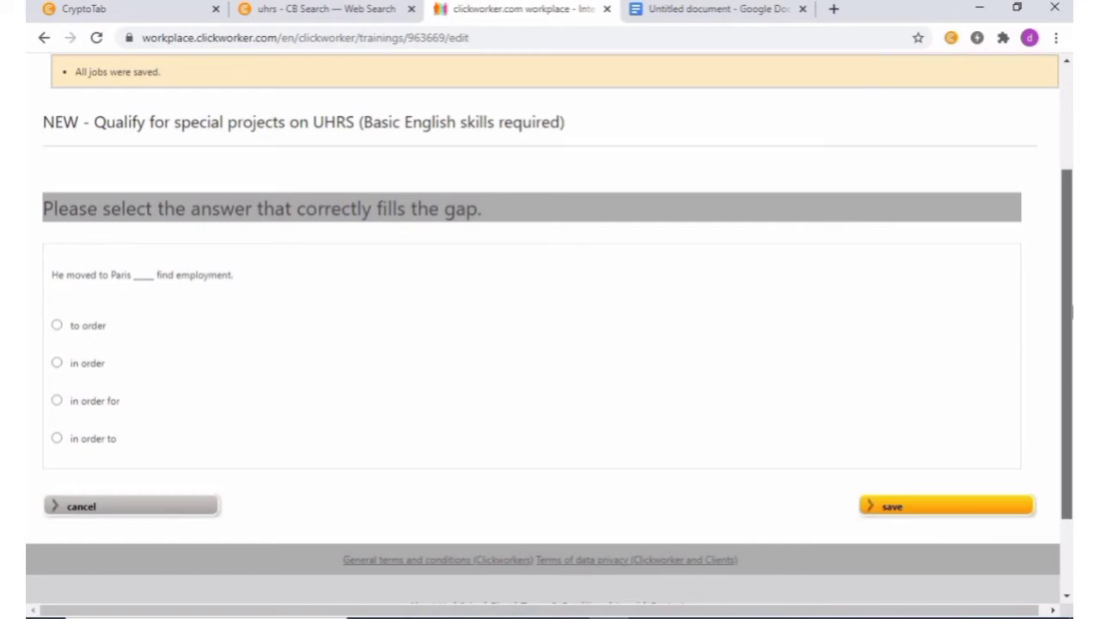
{"action": "scroll", "coordinate": [1071, 314], "scroll_direction": "down", "scroll_amount": 1}
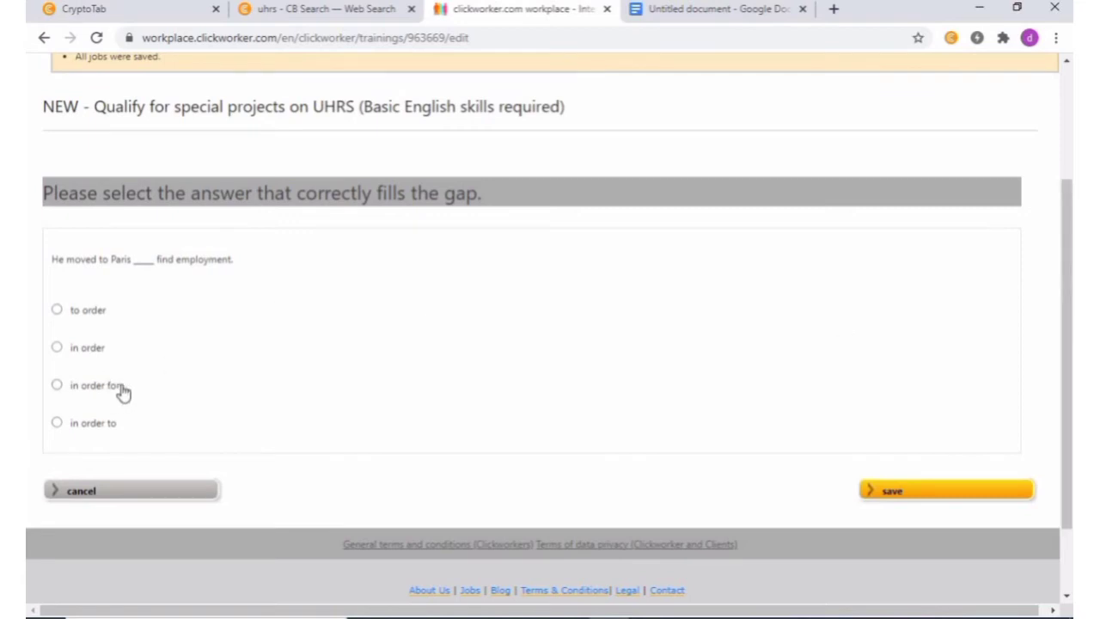
{"action": "left_click", "coordinate": [67, 424]}
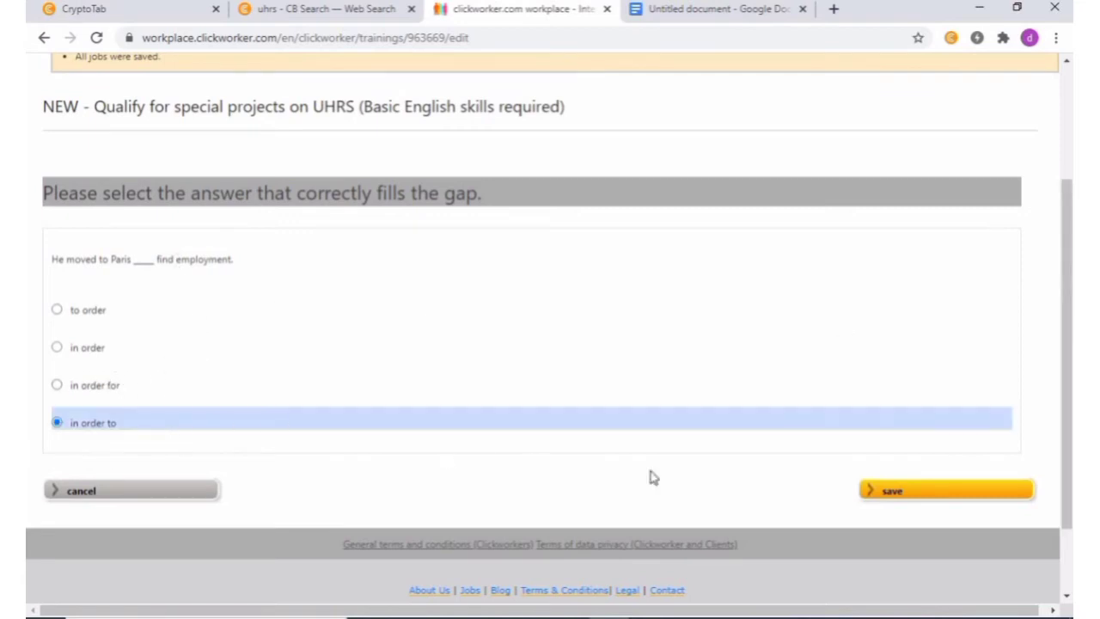
{"action": "left_click", "coordinate": [959, 496]}
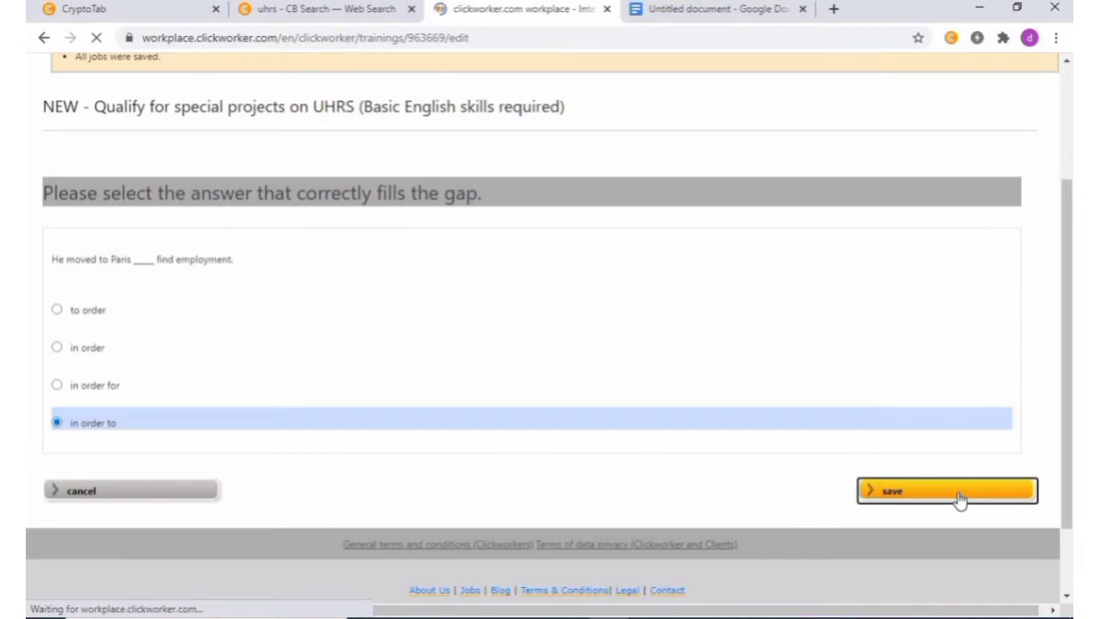
- Complete "He might not notice right away, but he will notice ____" with "eventually" and save the answer
{"action": "scroll", "coordinate": [980, 446], "scroll_direction": "down", "scroll_amount": 3}
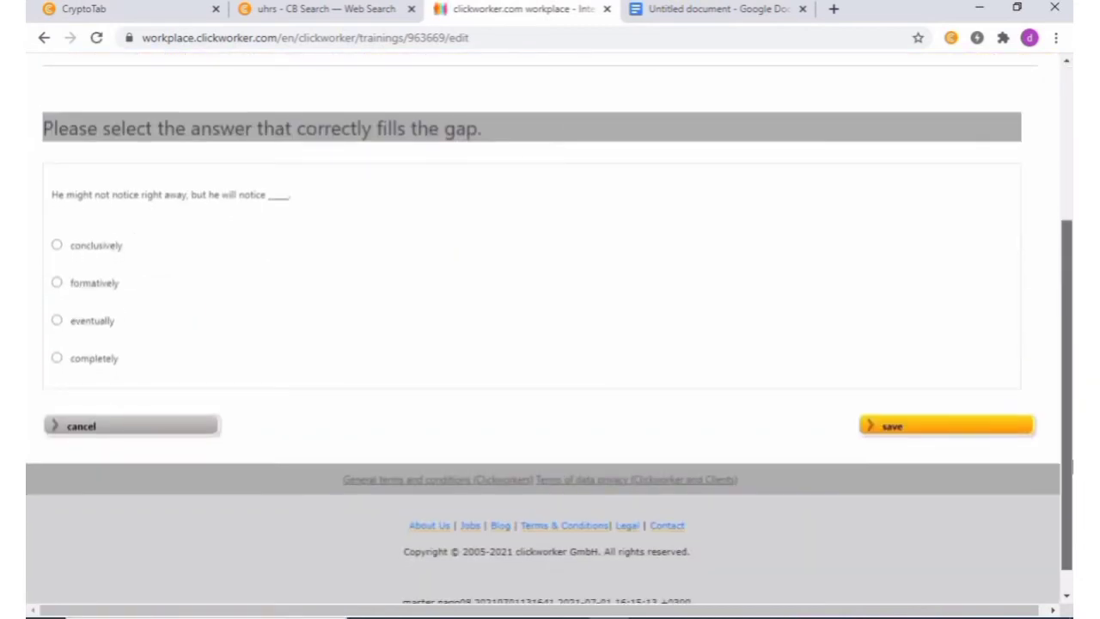
{"action": "left_click", "coordinate": [56, 321]}
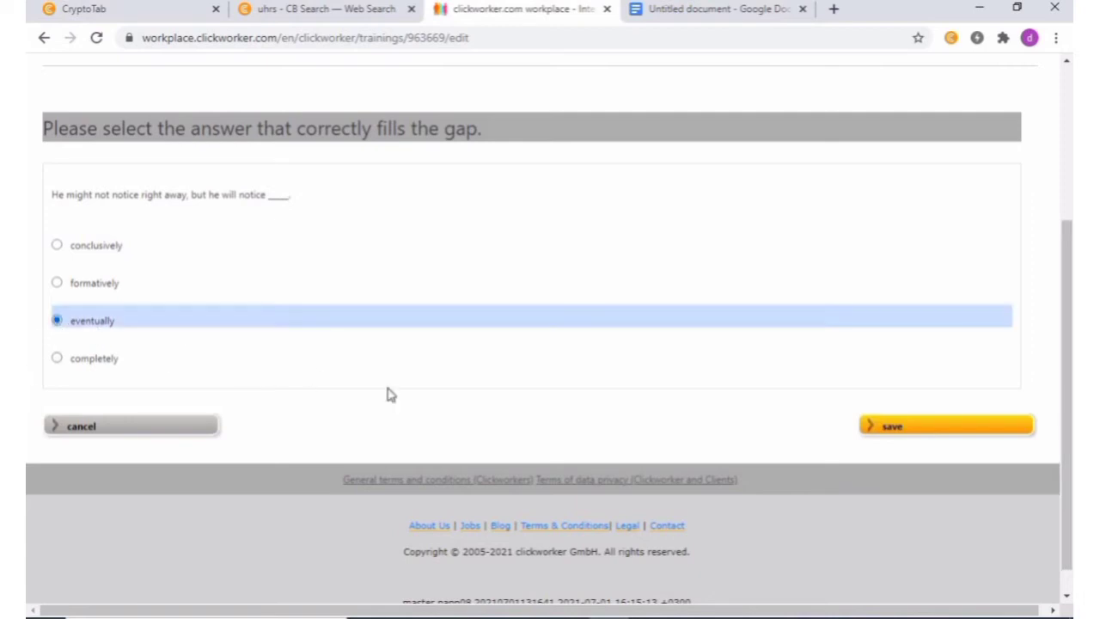
{"action": "left_click", "coordinate": [903, 430]}
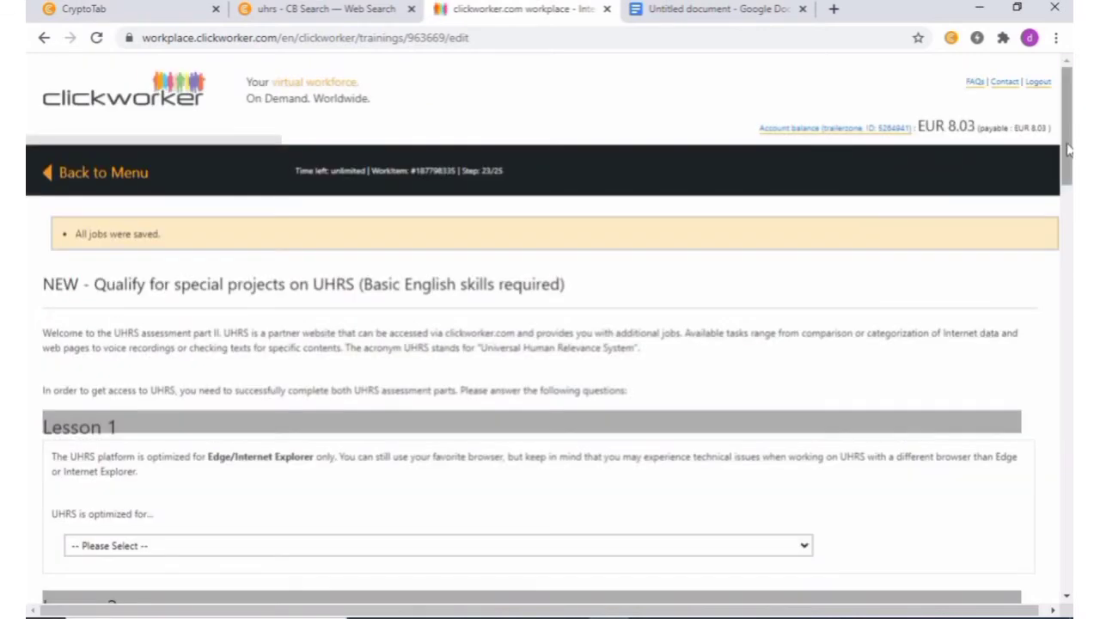
- Answer Lesson 1 with "Edge/Internet Explorer" and Lesson 2 with the option for a particular given email address as the UHRS login
{"action": "left_click_drag", "start_coordinate": [1068, 151], "coordinate": [1072, 223]}
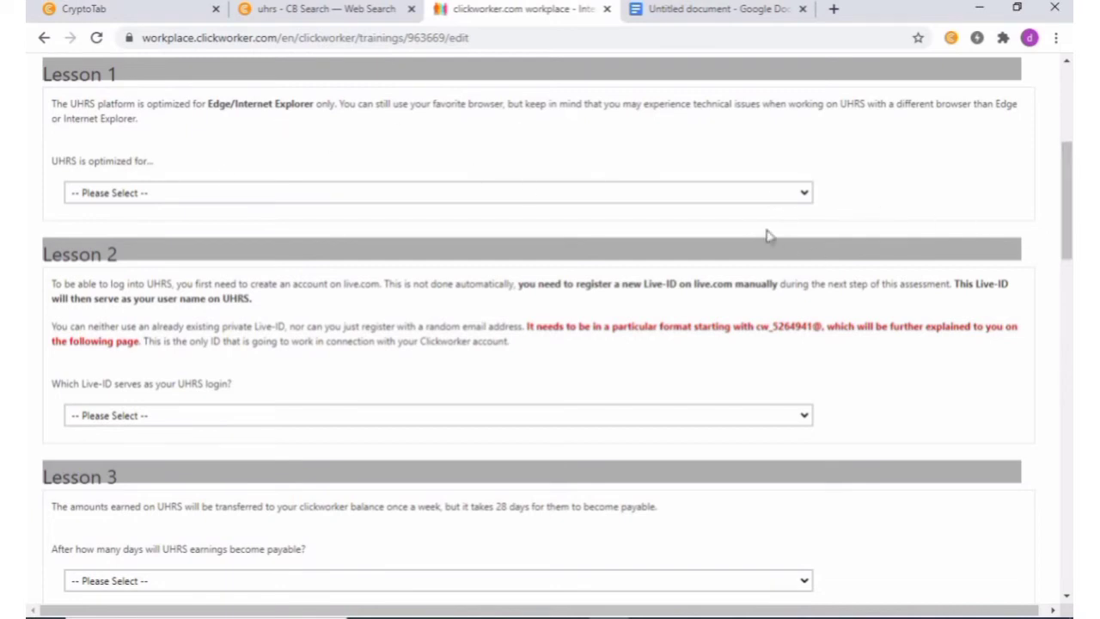
{"action": "left_click", "coordinate": [804, 195]}
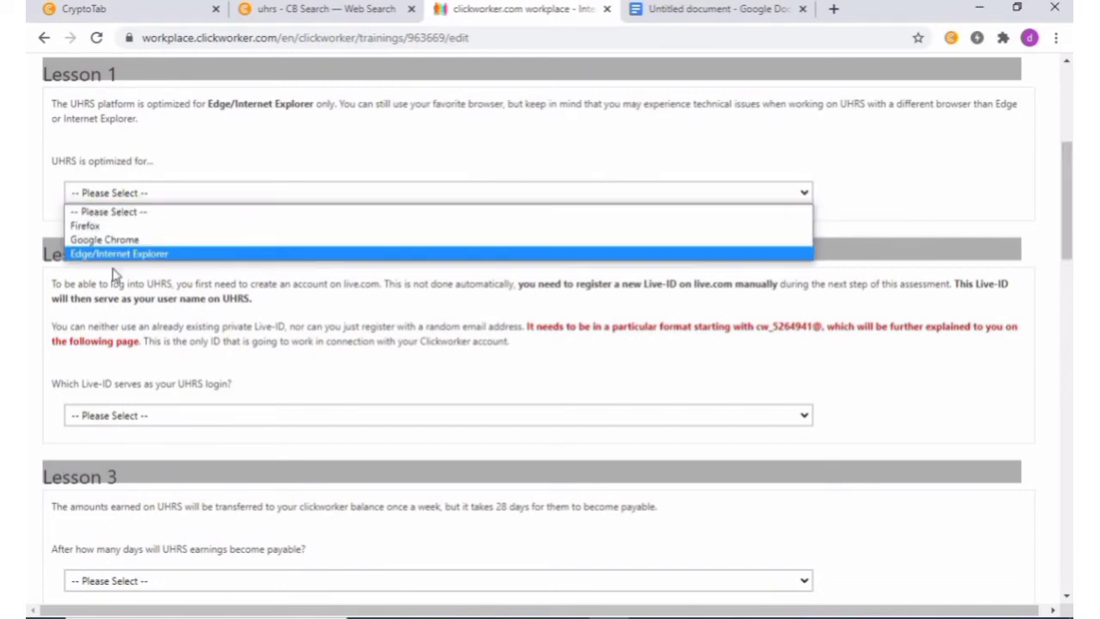
{"action": "left_click", "coordinate": [145, 258]}
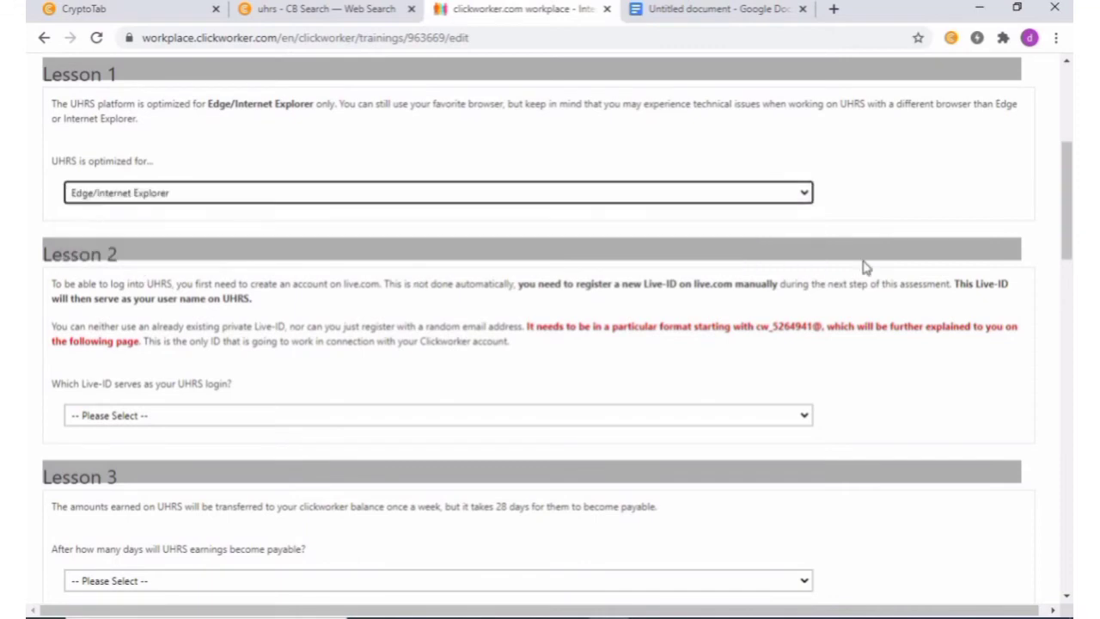
{"action": "scroll", "coordinate": [1068, 244], "scroll_direction": "down", "scroll_amount": 2}
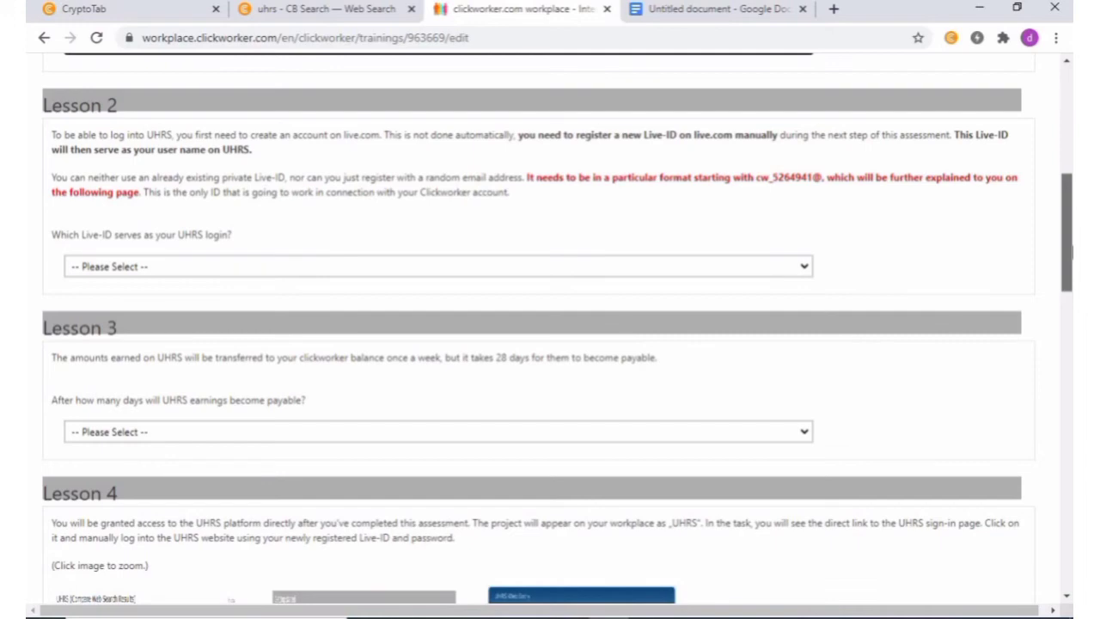
{"action": "left_click_drag", "start_coordinate": [1072, 250], "coordinate": [1072, 254]}
{"action": "left_click", "coordinate": [804, 263]}
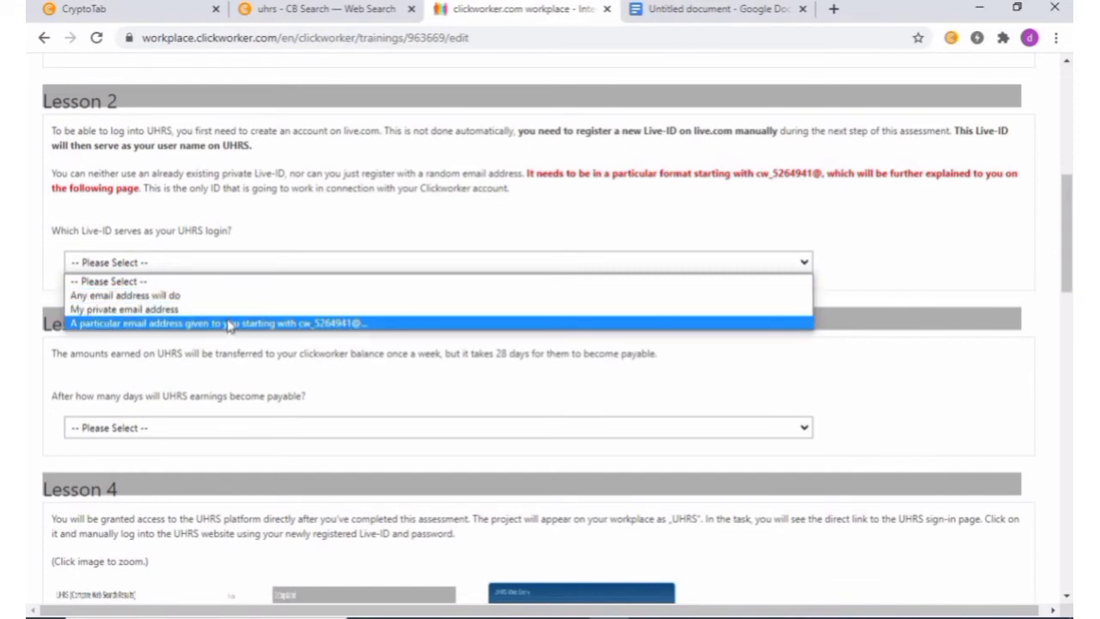
{"action": "left_click", "coordinate": [337, 325]}
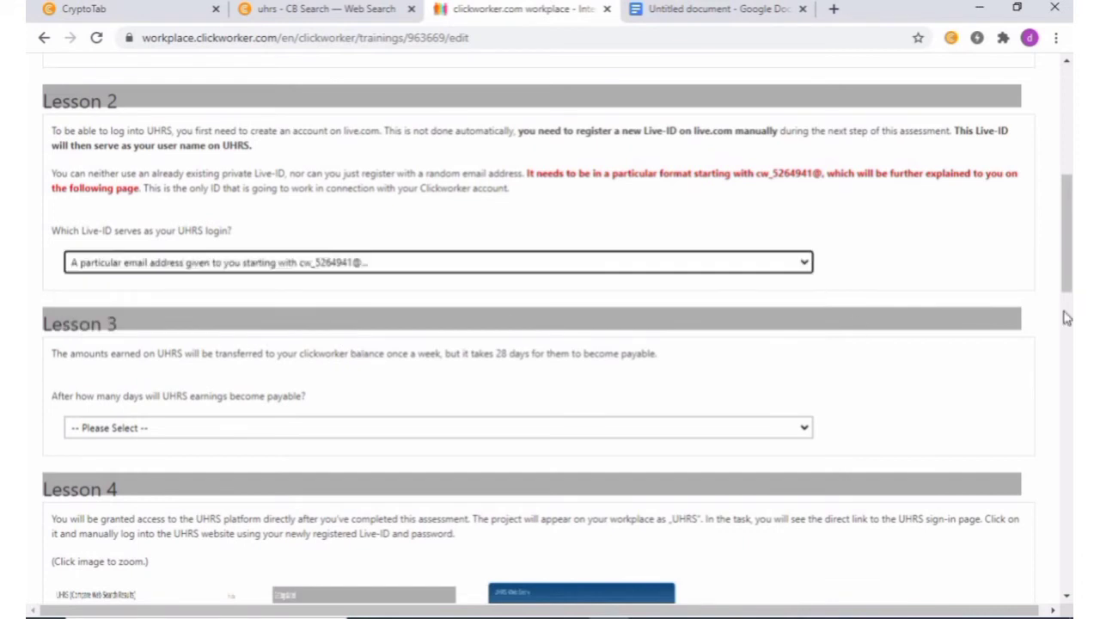
- Answer the Lesson 3 question about when UHRS earnings become payable with "28 days"
{"action": "scroll", "coordinate": [1065, 318], "scroll_direction": "down", "scroll_amount": 2}
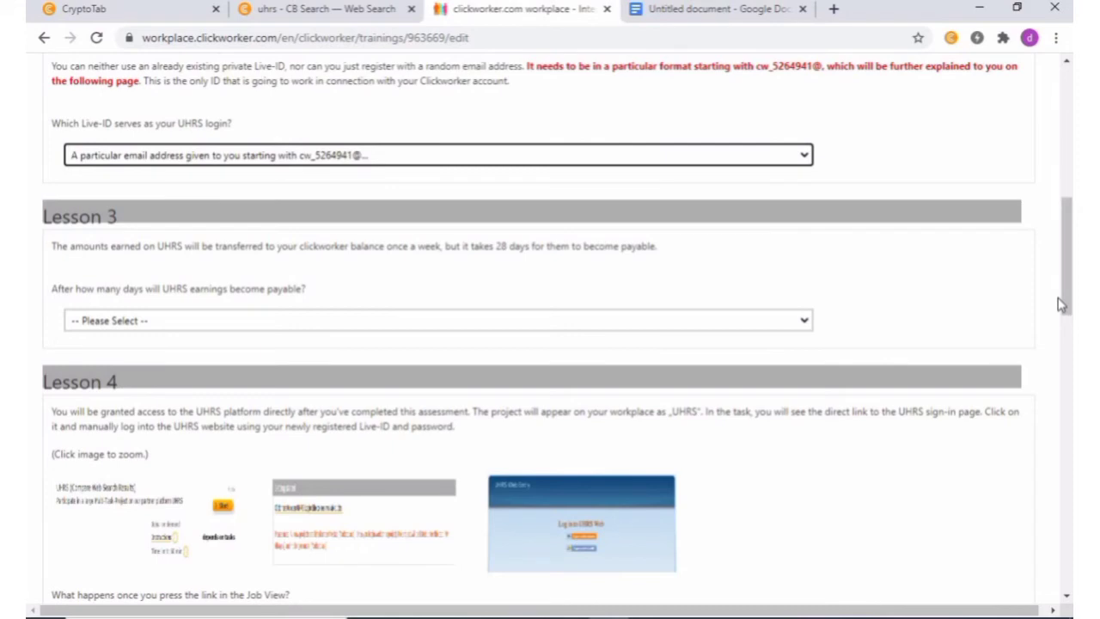
{"action": "left_click", "coordinate": [804, 324]}
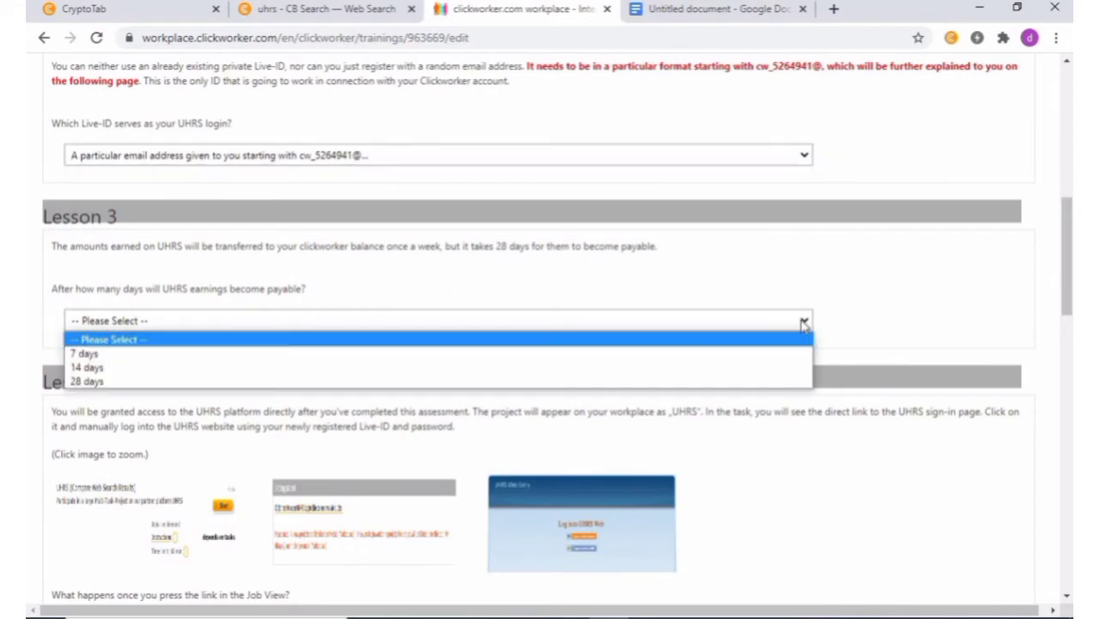
{"action": "left_click", "coordinate": [620, 382]}
- Answer the Lesson 4 question about the Job View link with "I have to log into UHRS manually"
{"action": "scroll", "coordinate": [1067, 331], "scroll_direction": "down", "scroll_amount": 2}
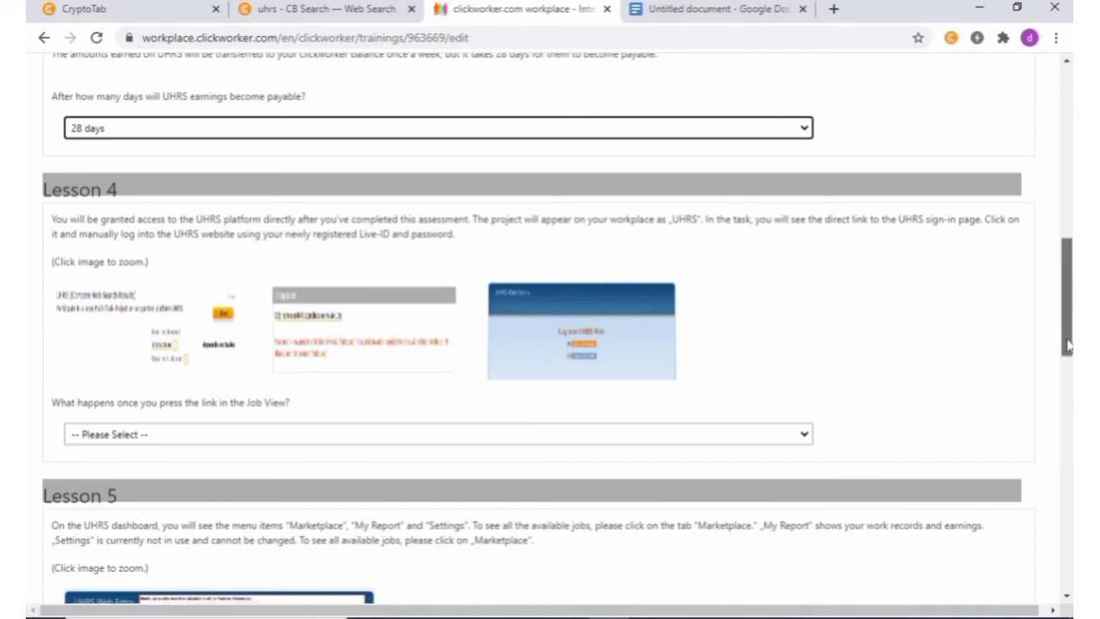
{"action": "scroll", "coordinate": [1068, 361], "scroll_direction": "down", "scroll_amount": 2}
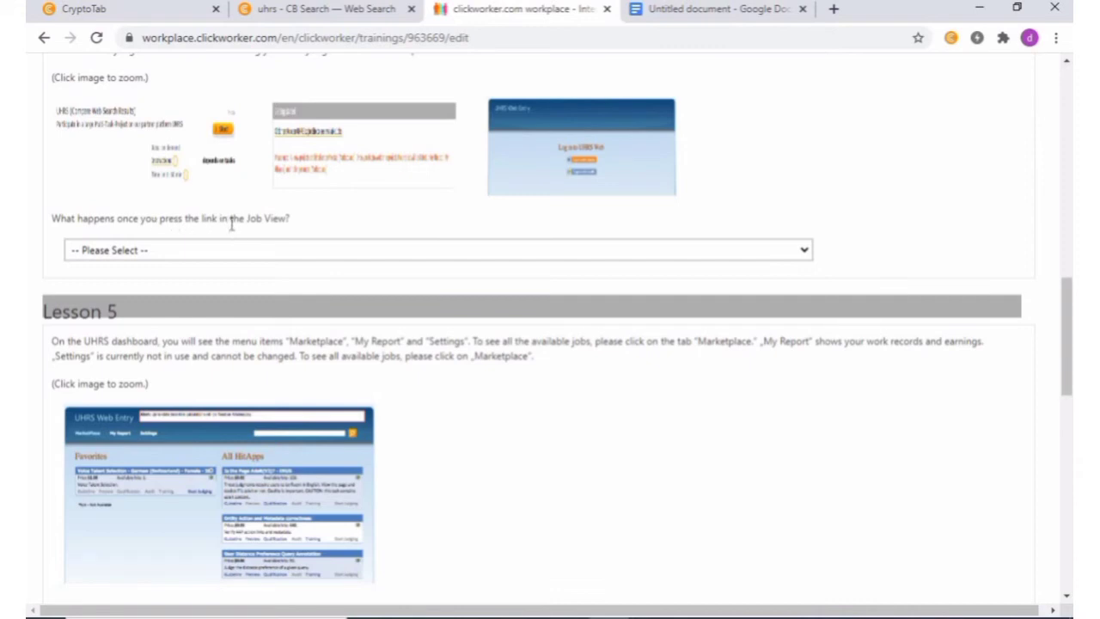
{"action": "left_click", "coordinate": [804, 251]}
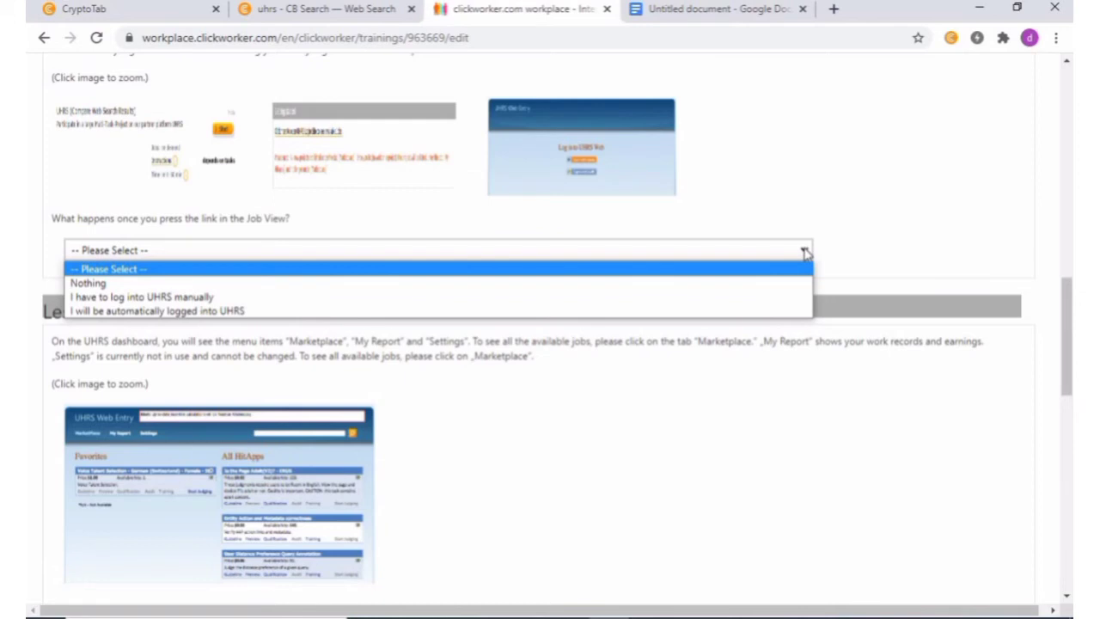
{"action": "scroll", "coordinate": [1060, 361], "scroll_direction": "up", "scroll_amount": 2}
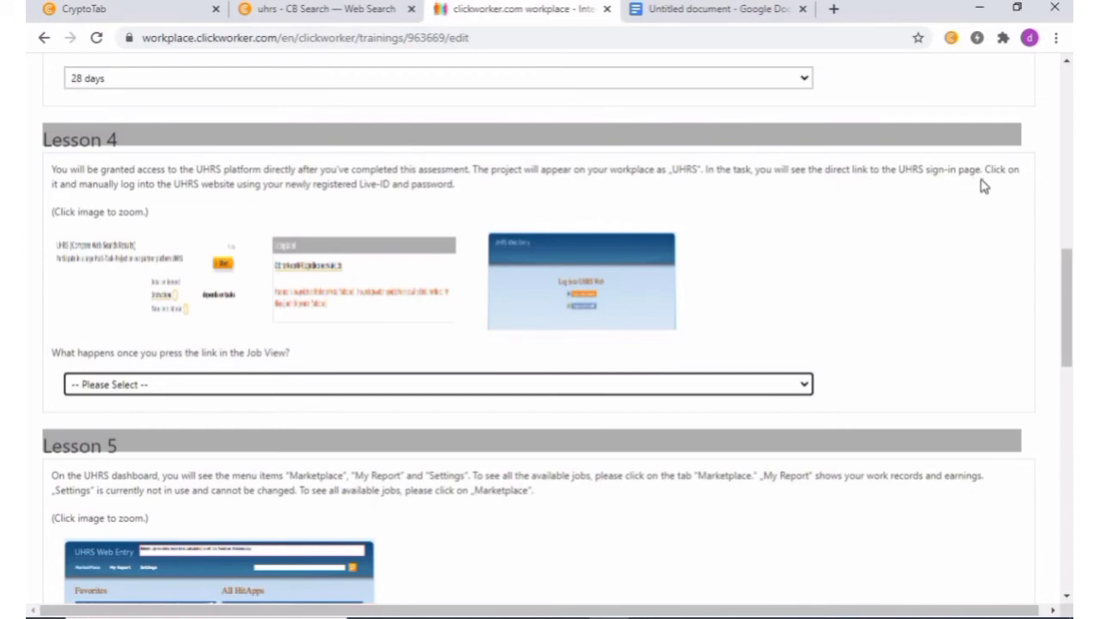
{"action": "left_click", "coordinate": [812, 387]}
{"action": "left_click", "coordinate": [234, 428]}
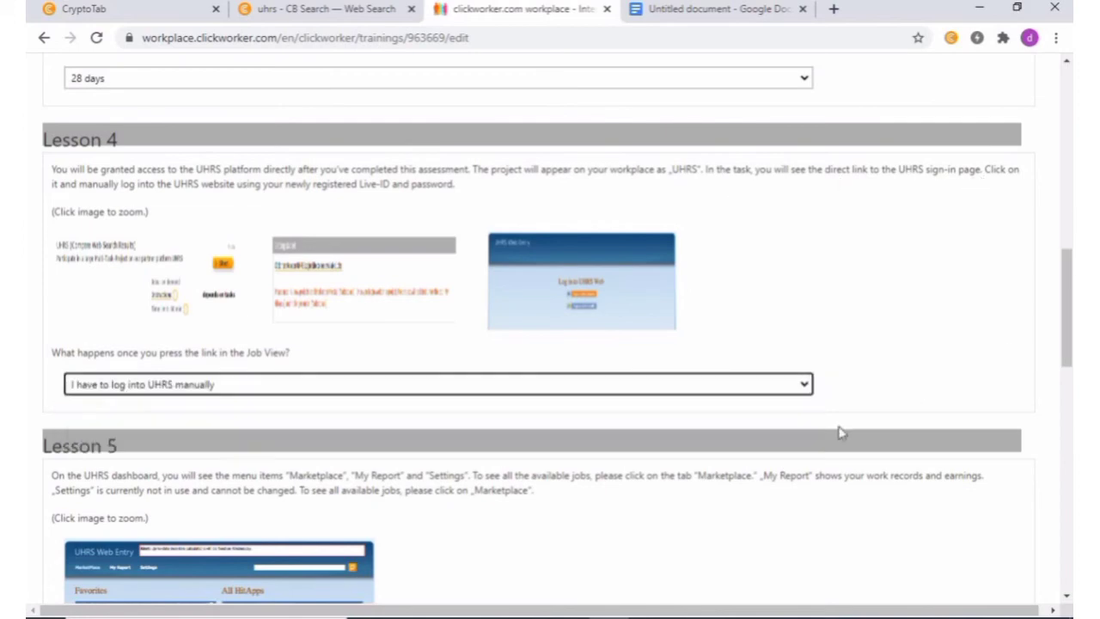
- Answer the Lesson 5 available jobs question with "MarketPlace" and the Lesson 6 job instructions question with "View Guideline"
{"action": "left_click_drag", "start_coordinate": [1070, 329], "coordinate": [1070, 379]}
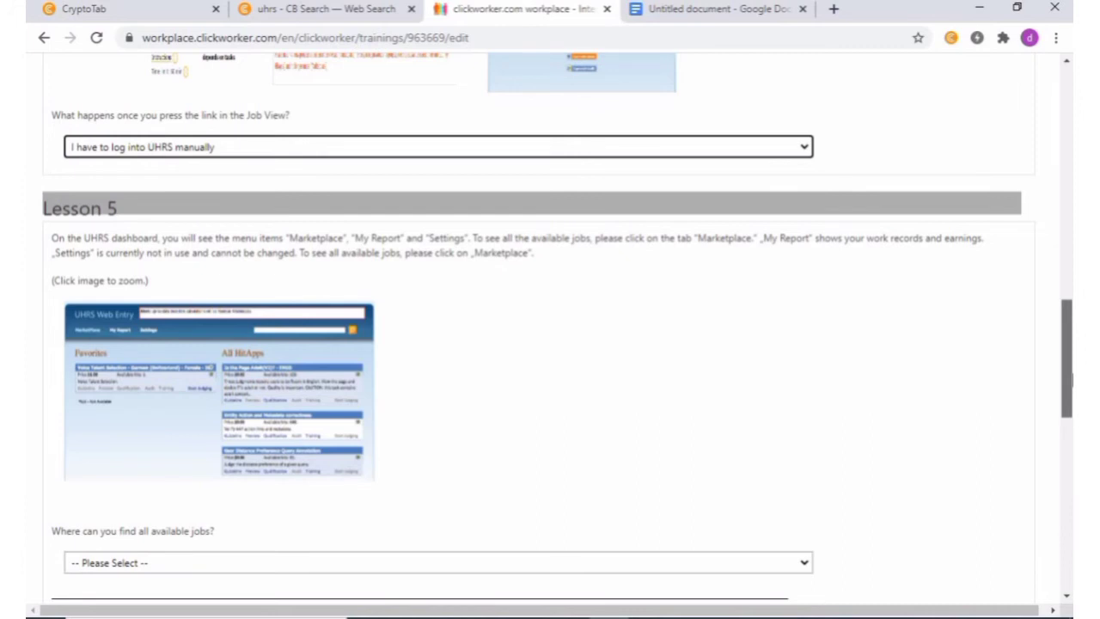
{"action": "left_click_drag", "start_coordinate": [1069, 374], "coordinate": [1049, 418]}
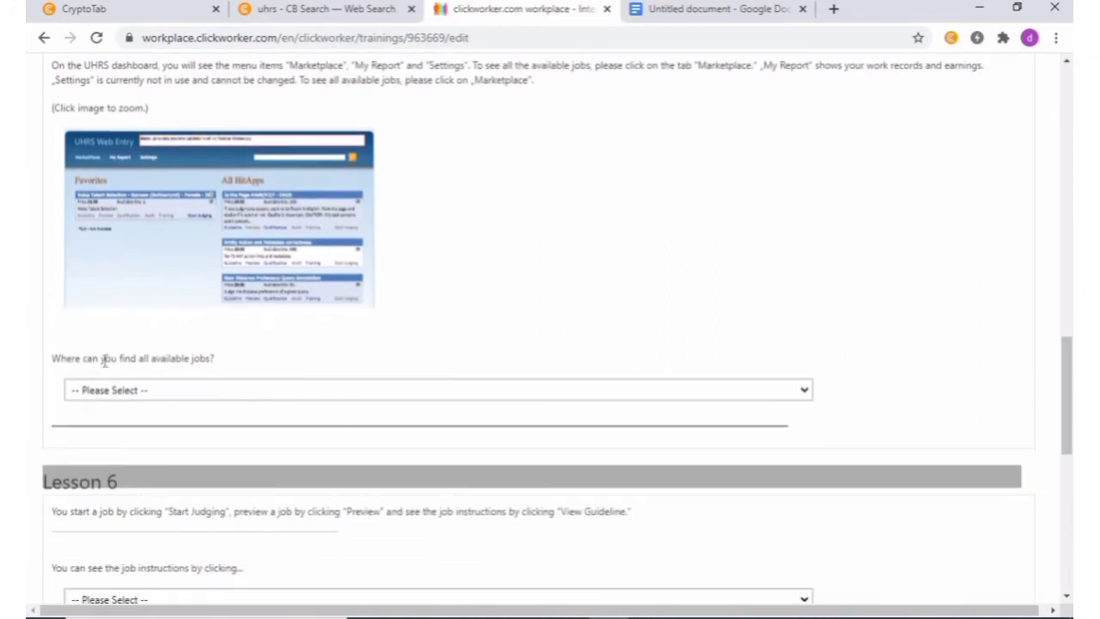
{"action": "left_click", "coordinate": [739, 389]}
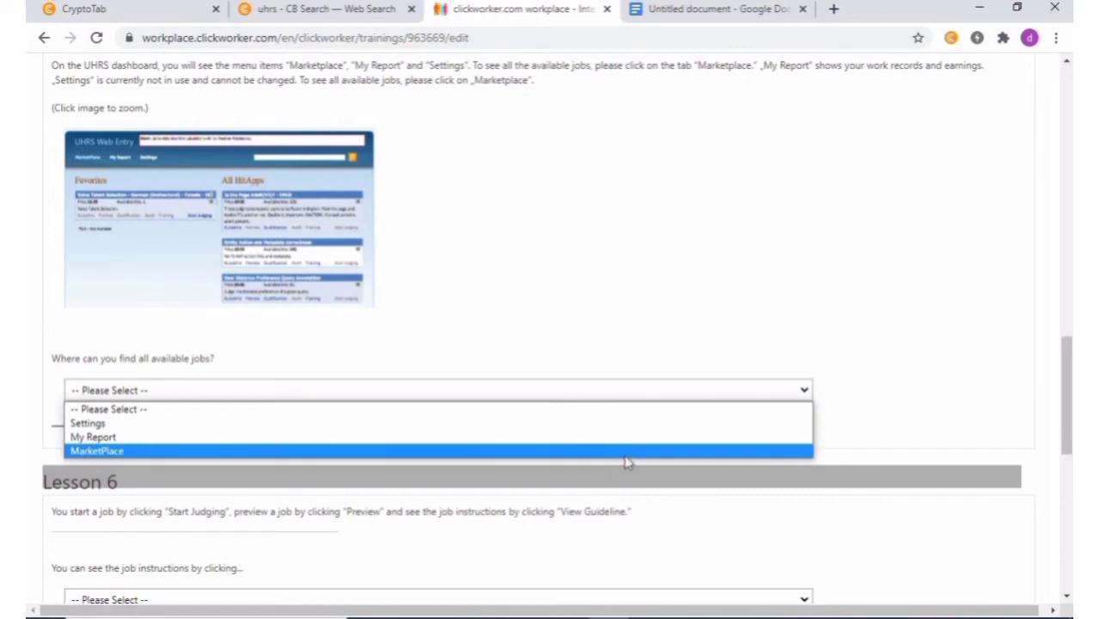
{"action": "left_click", "coordinate": [625, 451]}
{"action": "scroll", "coordinate": [1068, 442], "scroll_direction": "down", "scroll_amount": 3}
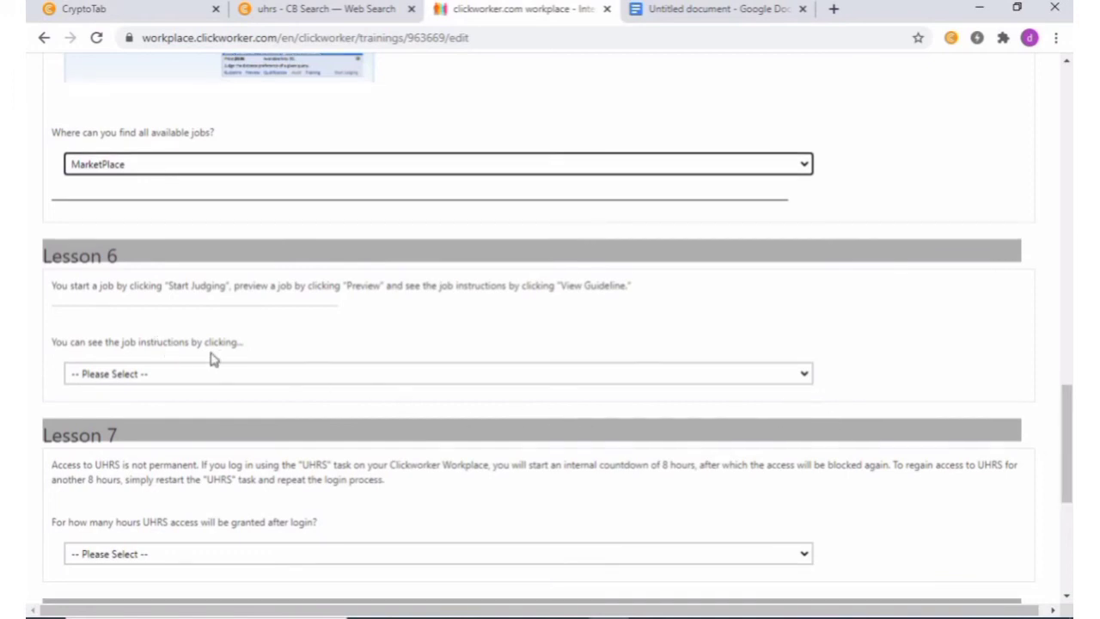
{"action": "left_click", "coordinate": [803, 374]}
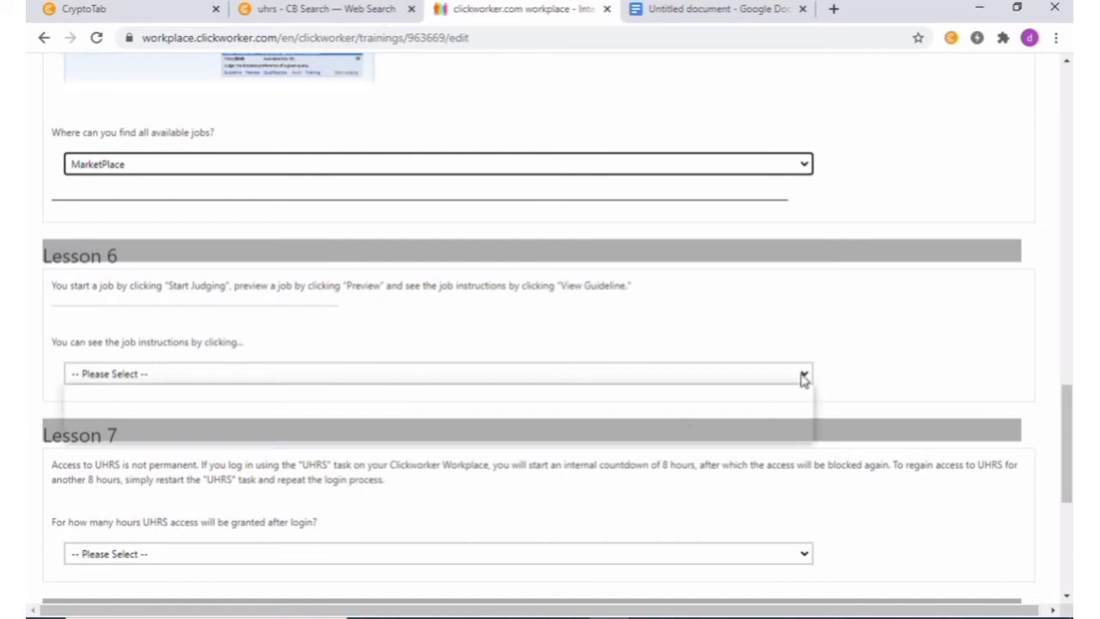
{"action": "left_click", "coordinate": [716, 435]}
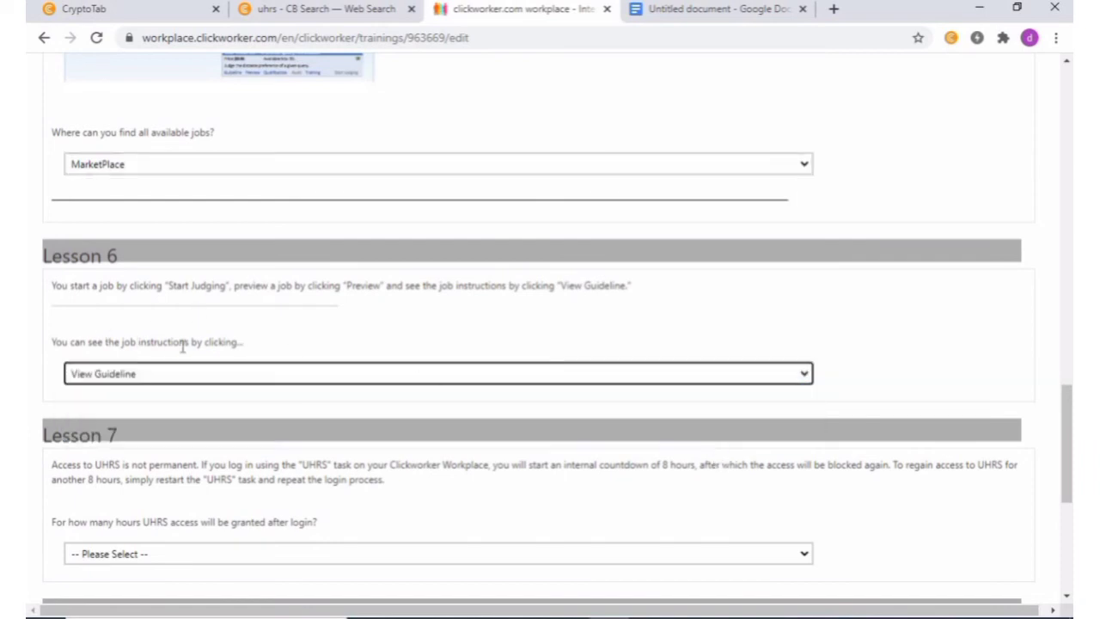
- Answer the Lesson 7 question about the length of UHRS access after login with "8 hours"
{"action": "left_click_drag", "start_coordinate": [1071, 412], "coordinate": [1070, 440]}
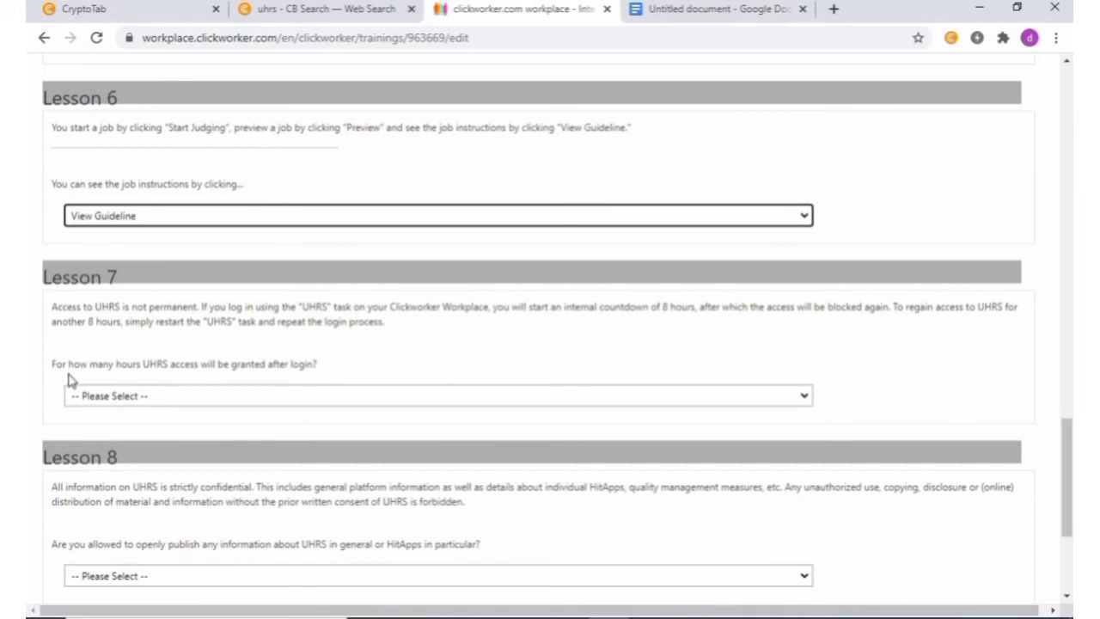
{"action": "left_click", "coordinate": [810, 397]}
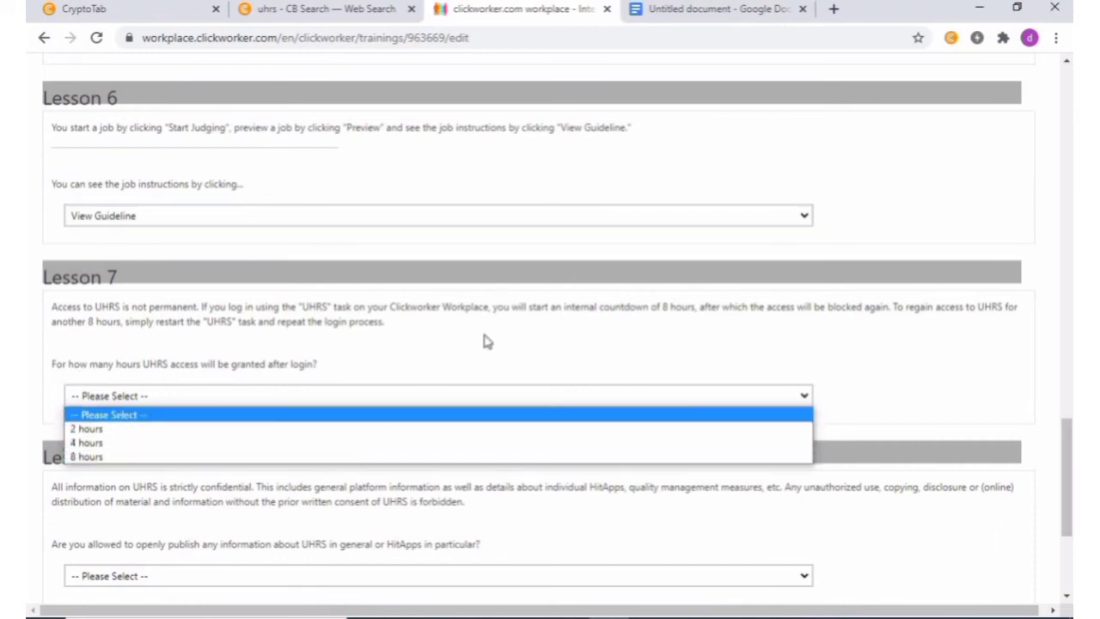
{"action": "left_click_drag", "start_coordinate": [692, 310], "coordinate": [696, 307]}
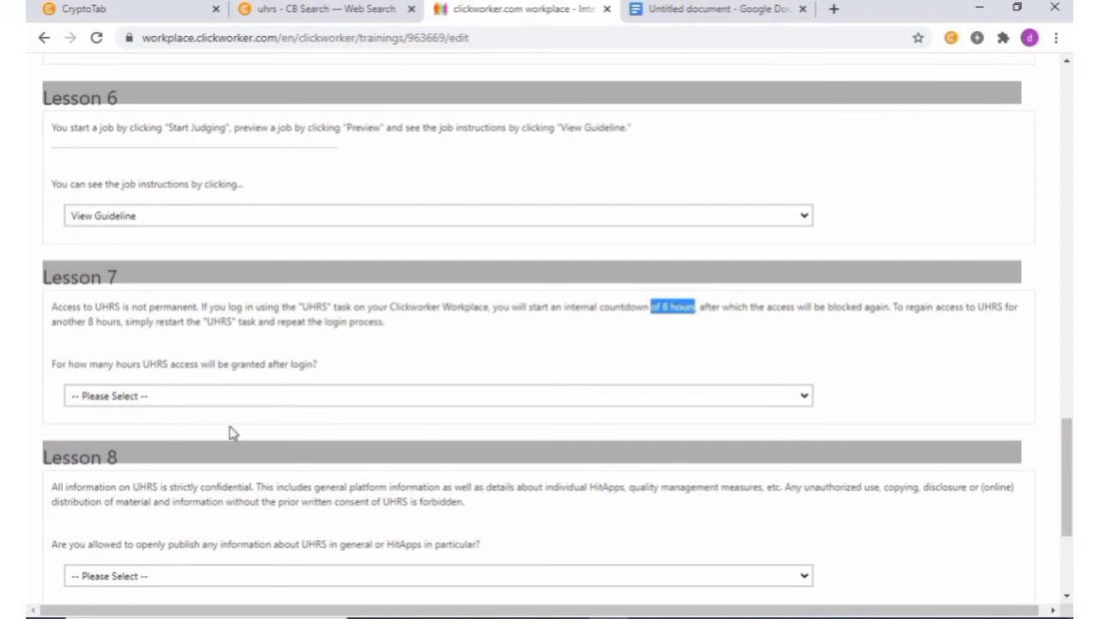
{"action": "left_click", "coordinate": [808, 397]}
{"action": "left_click", "coordinate": [496, 467]}
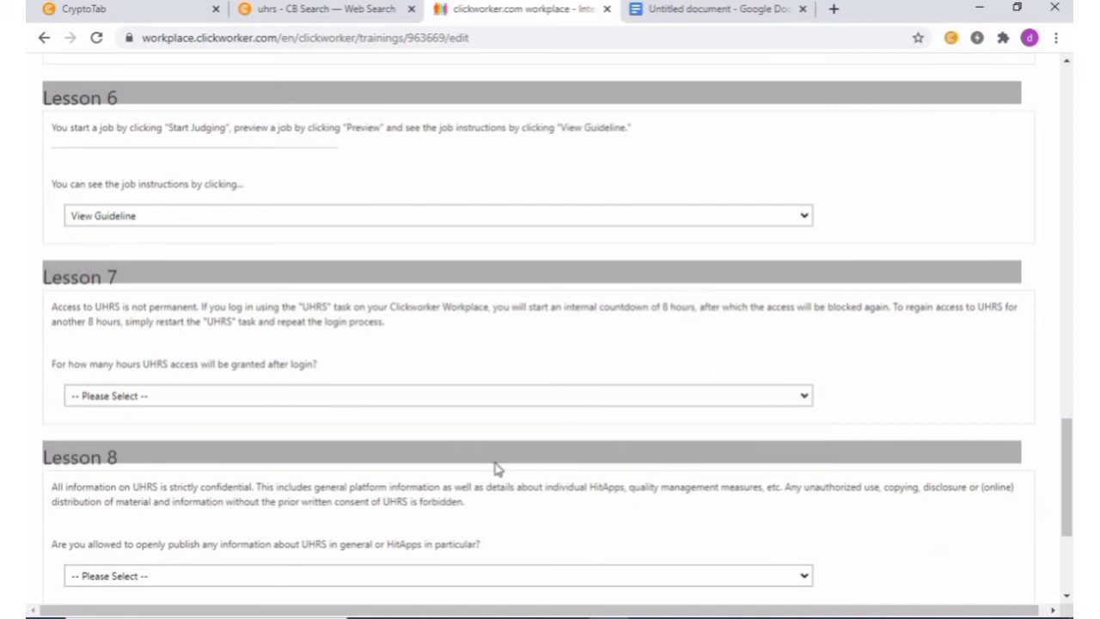
{"action": "left_click", "coordinate": [810, 398]}
{"action": "left_click", "coordinate": [560, 458]}
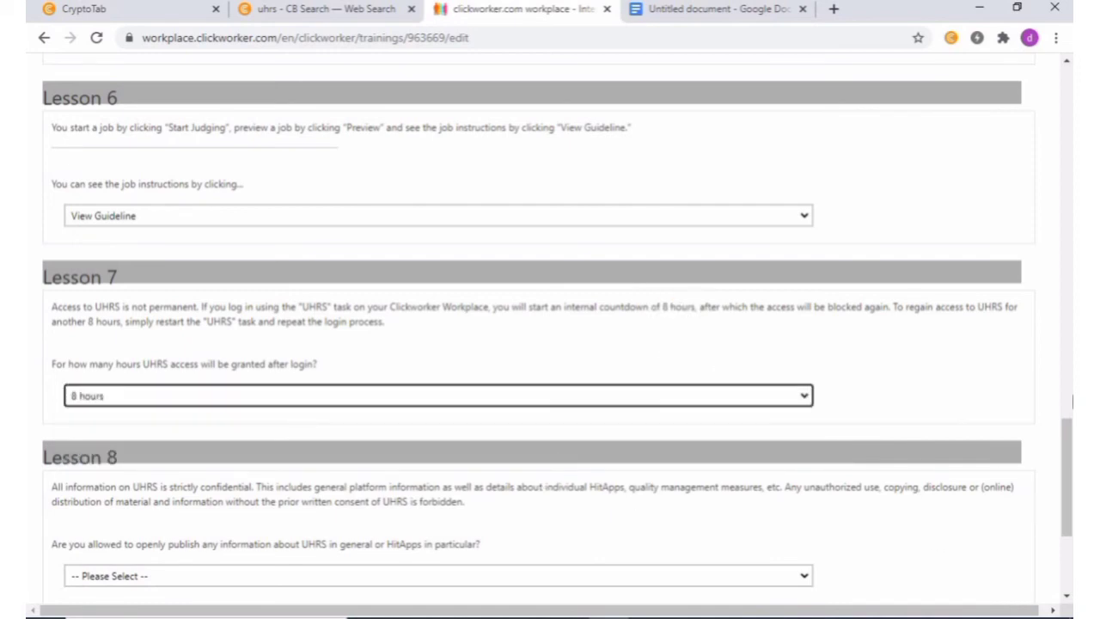
- Answer Lesson 8 with "No, all information on UHRS is strictly confidential." and save the lesson answers
{"action": "left_click_drag", "start_coordinate": [1066, 447], "coordinate": [1070, 487]}
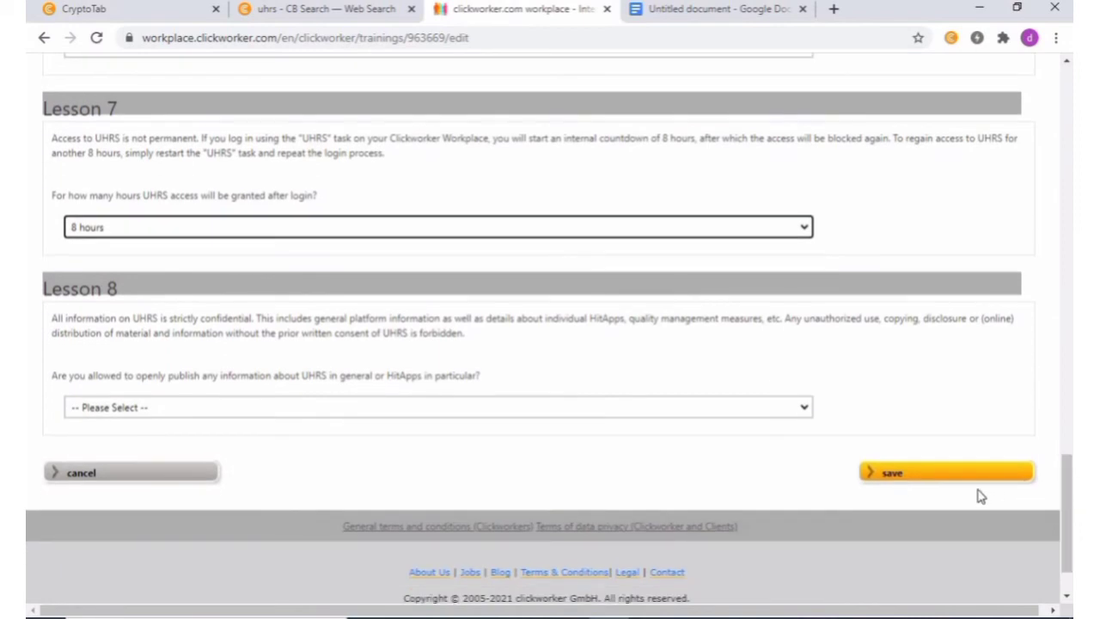
{"action": "left_click", "coordinate": [807, 407]}
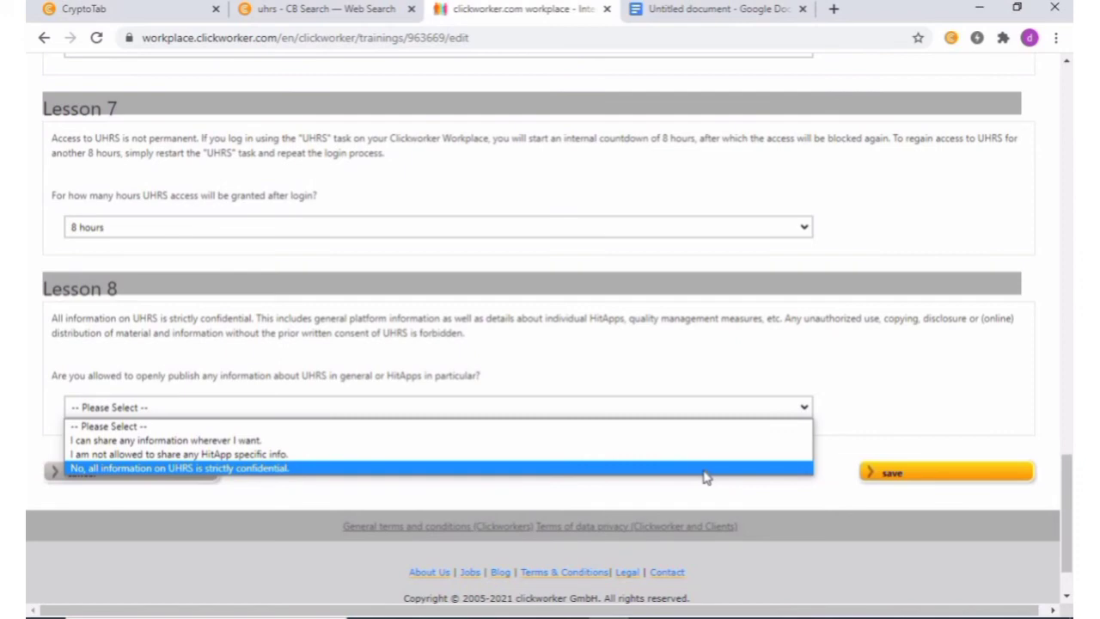
{"action": "left_click", "coordinate": [703, 469]}
{"action": "left_click", "coordinate": [893, 478]}
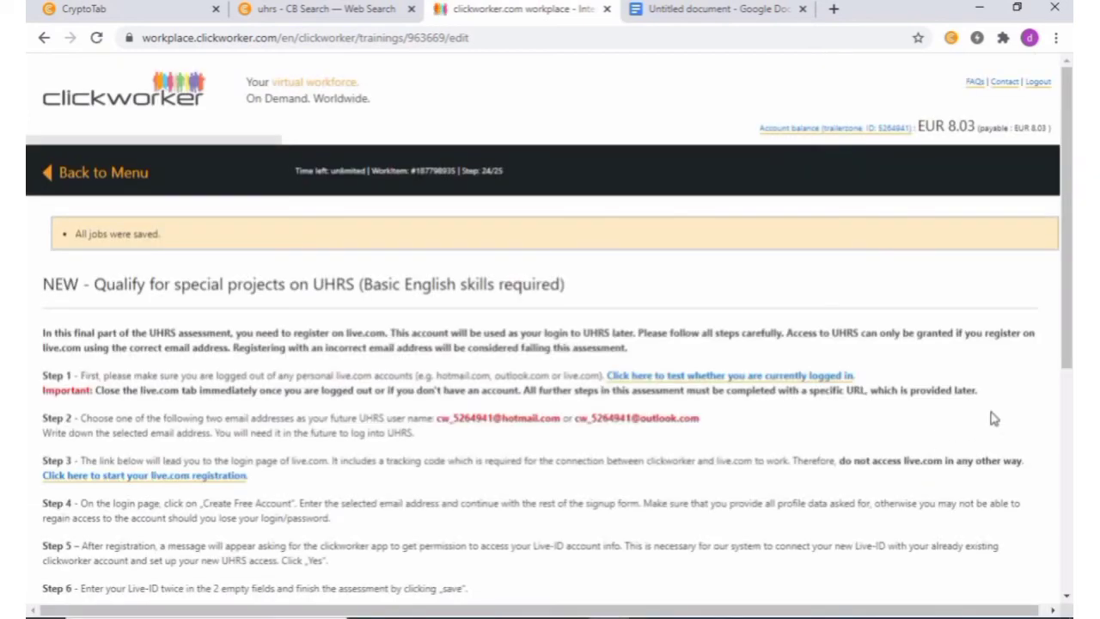
- Copy the Outlook email address offered in Step 2 as the future UHRS user name
{"action": "scroll", "coordinate": [1070, 331], "scroll_direction": "down", "scroll_amount": 1}
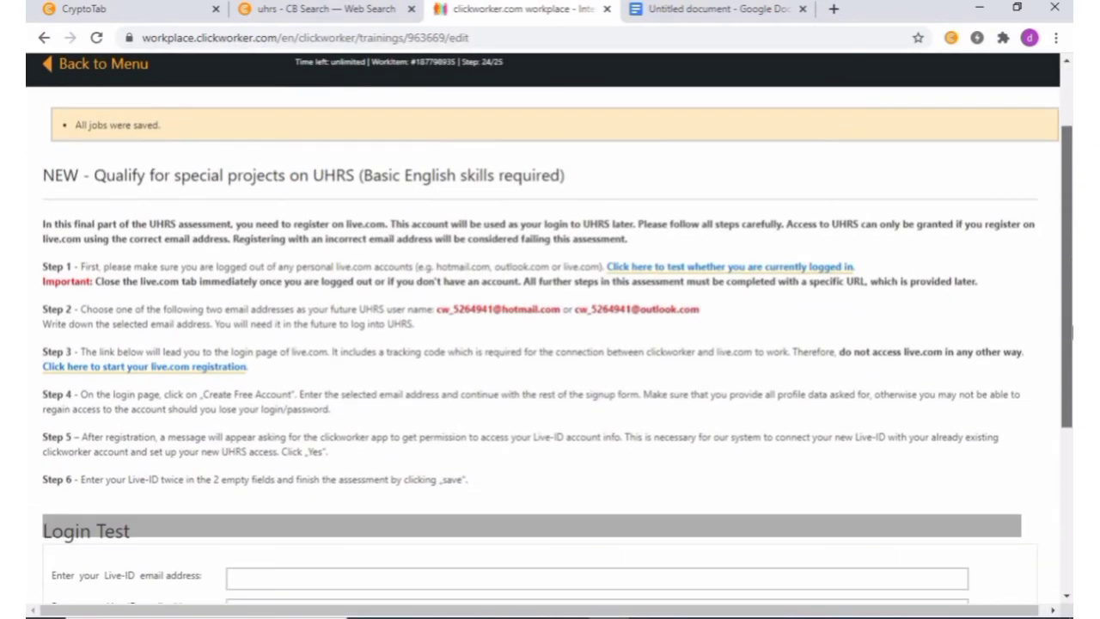
{"action": "left_click_drag", "start_coordinate": [1070, 333], "coordinate": [1072, 366]}
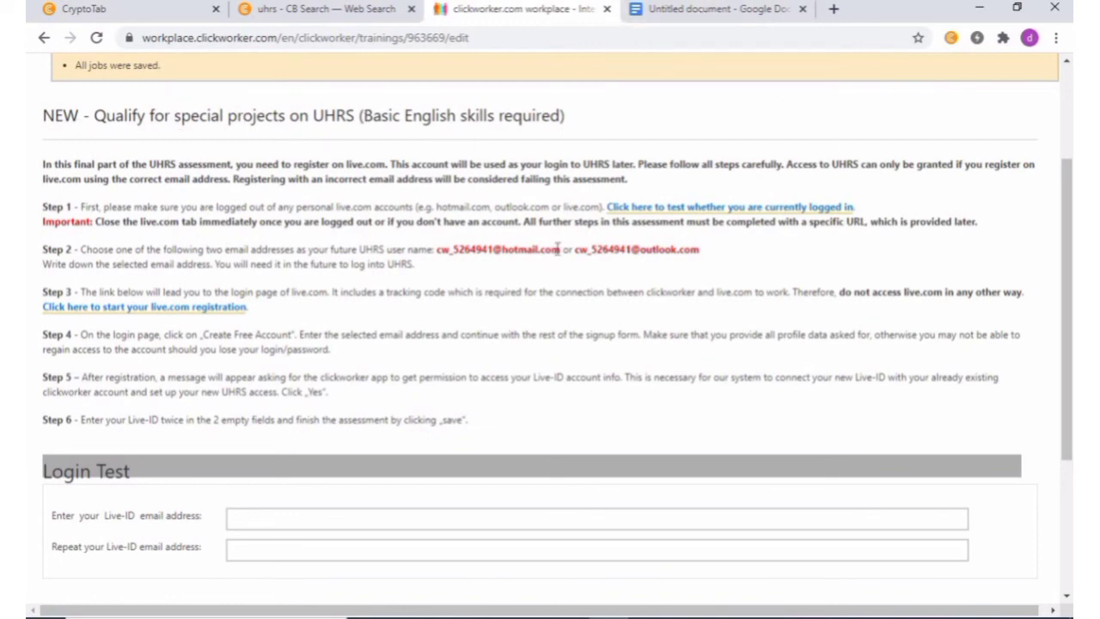
{"action": "left_click_drag", "start_coordinate": [561, 248], "coordinate": [443, 245]}
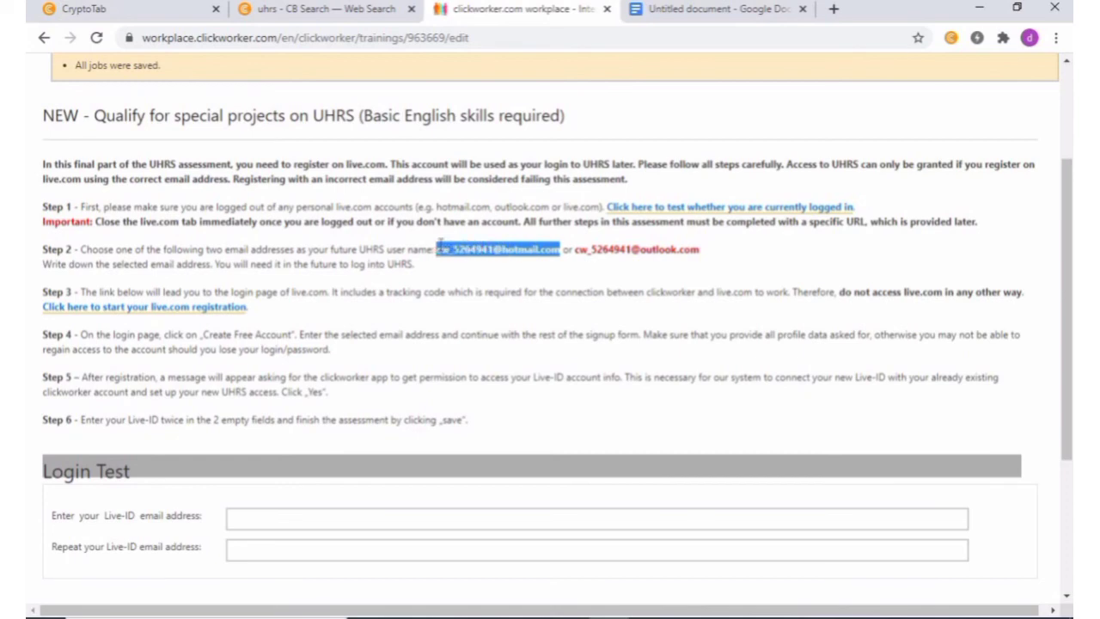
{"action": "left_click", "coordinate": [553, 248]}
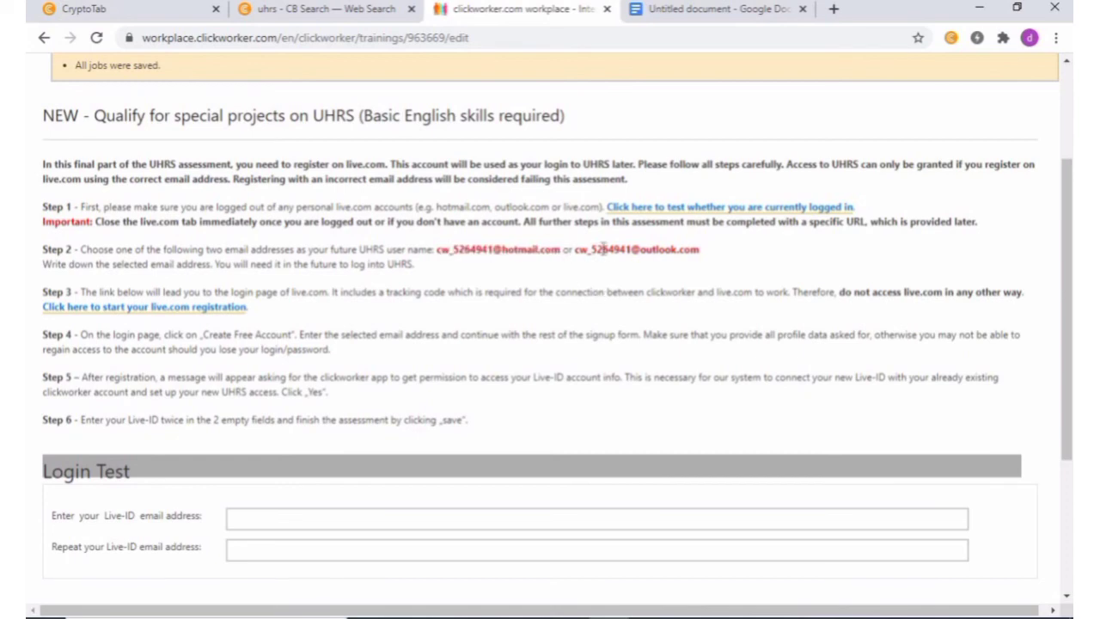
{"action": "left_click_drag", "start_coordinate": [576, 248], "coordinate": [689, 251]}
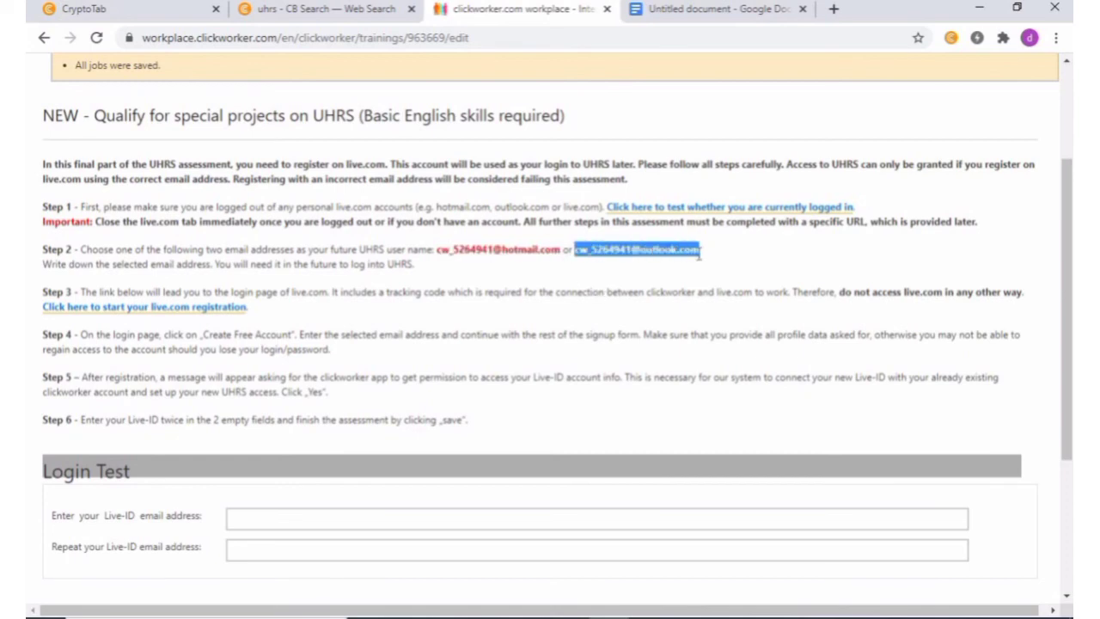
{"action": "right_click", "coordinate": [643, 250]}
{"action": "left_click", "coordinate": [679, 258]}
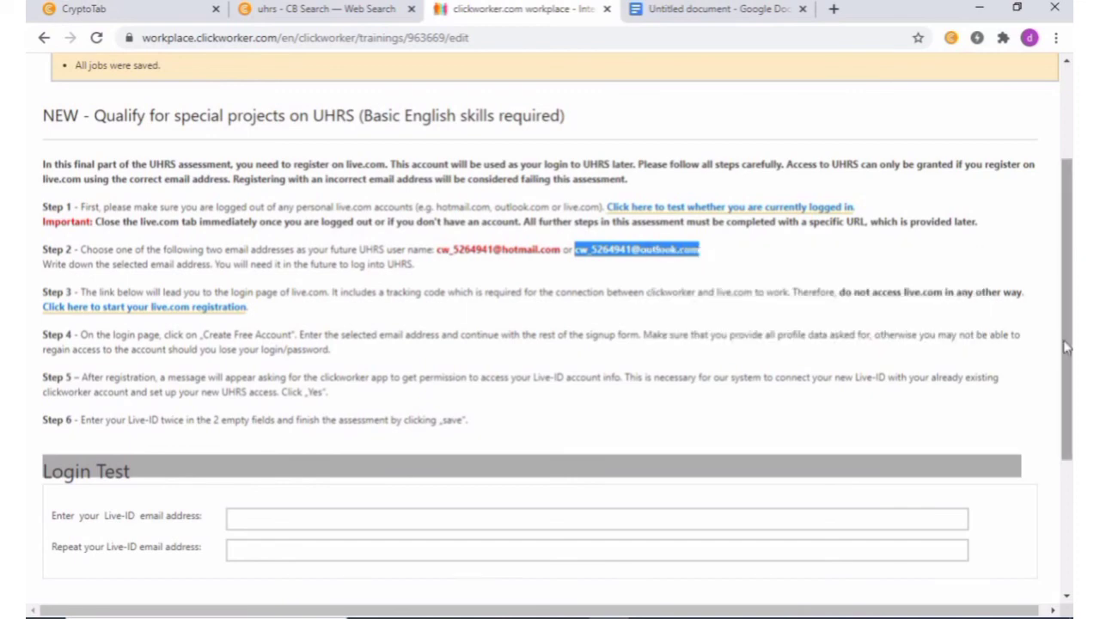
- Paste the copied Outlook address into both Live-ID email address fields of the Login Test
{"action": "left_click_drag", "start_coordinate": [1070, 346], "coordinate": [1072, 424]}
{"action": "right_click", "coordinate": [341, 373]}
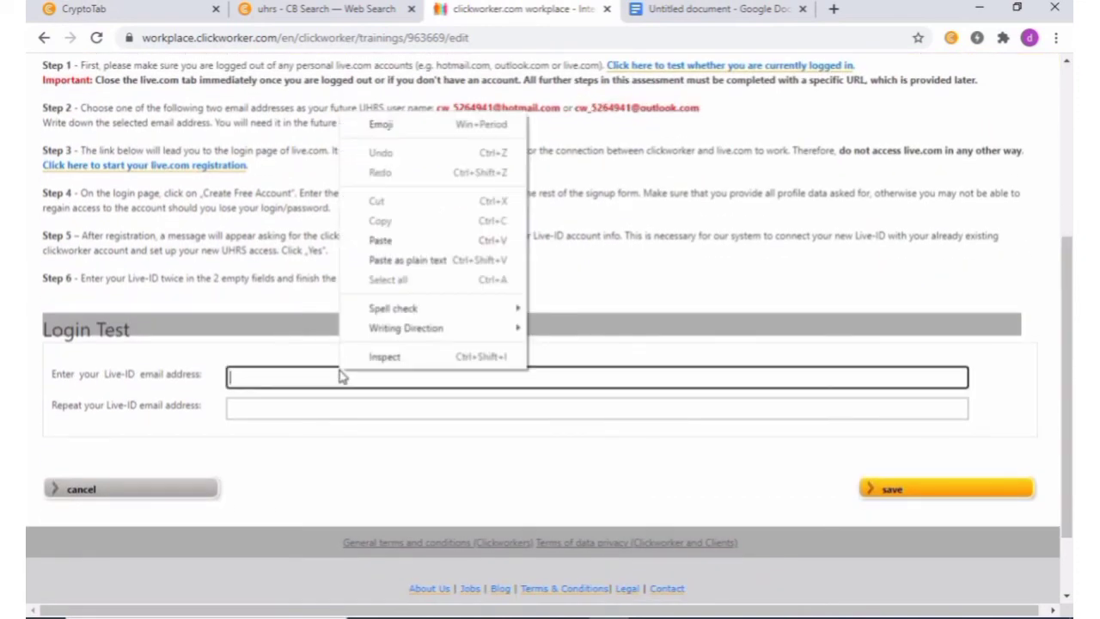
{"action": "left_click", "coordinate": [382, 244]}
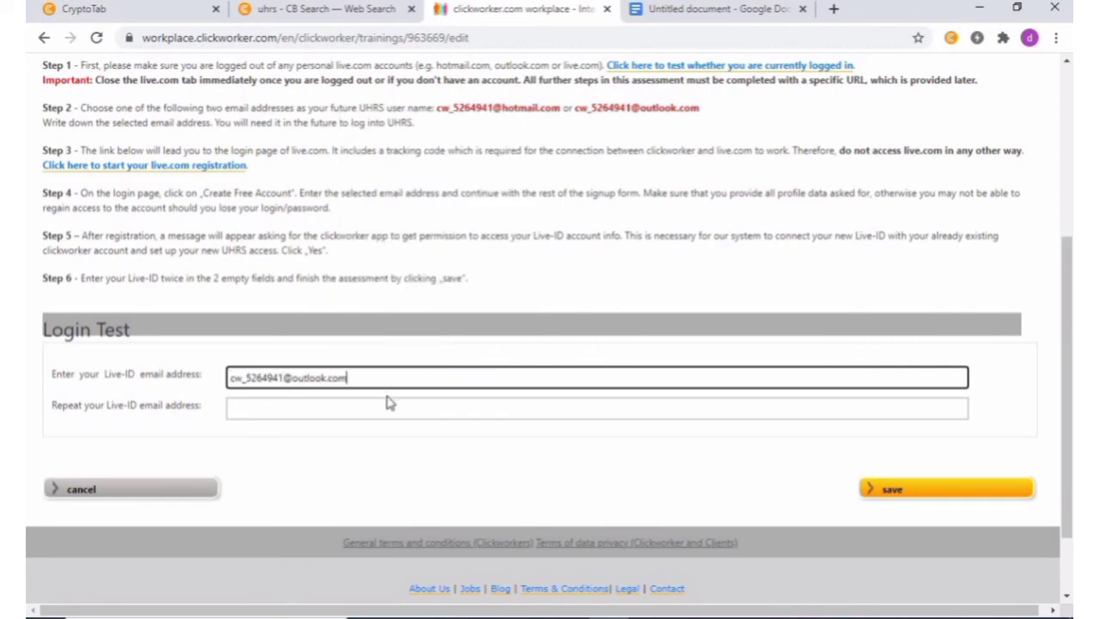
{"action": "right_click", "coordinate": [391, 409]}
{"action": "left_click", "coordinate": [452, 279]}
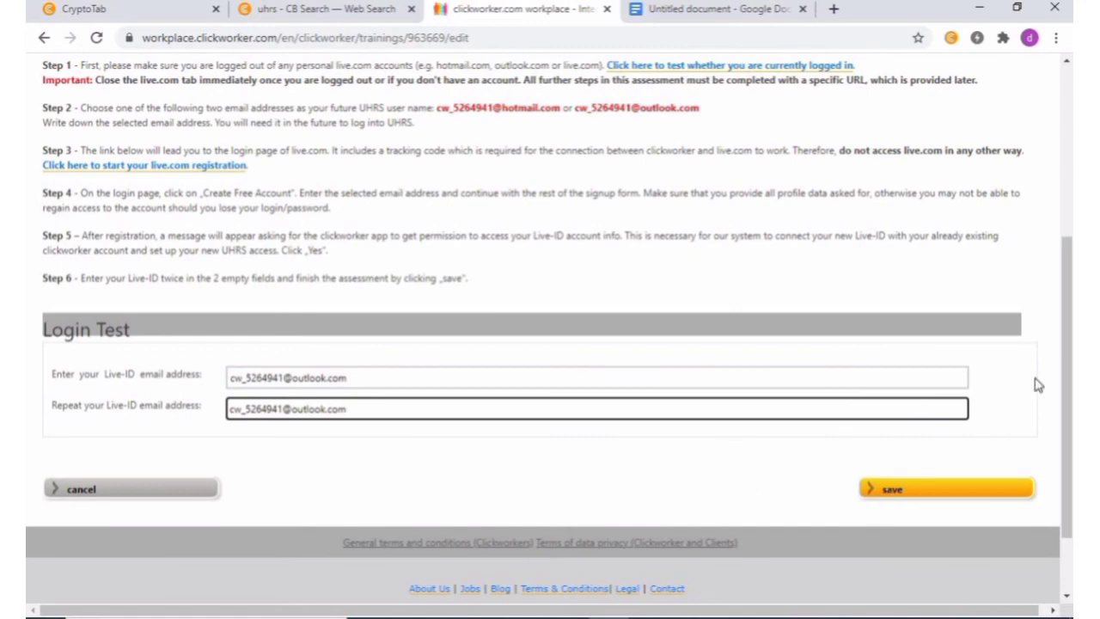
- Save the Login Test to finish the assessment and highlight the completion message
{"action": "scroll", "coordinate": [1066, 378], "scroll_direction": "up", "scroll_amount": 2}
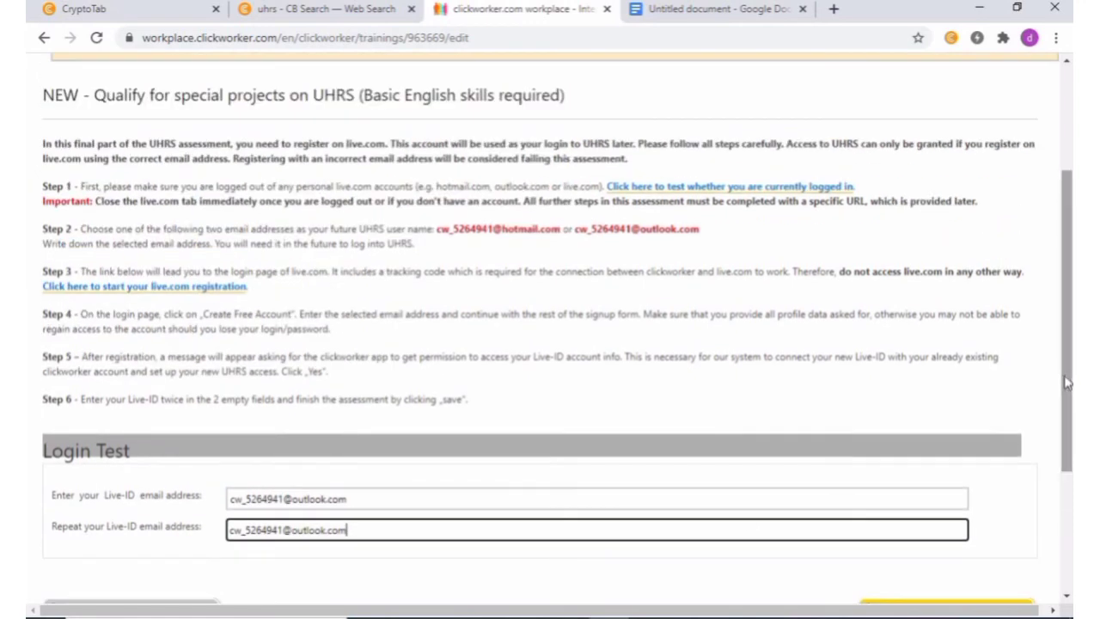
{"action": "scroll", "coordinate": [1071, 383], "scroll_direction": "down", "scroll_amount": 1}
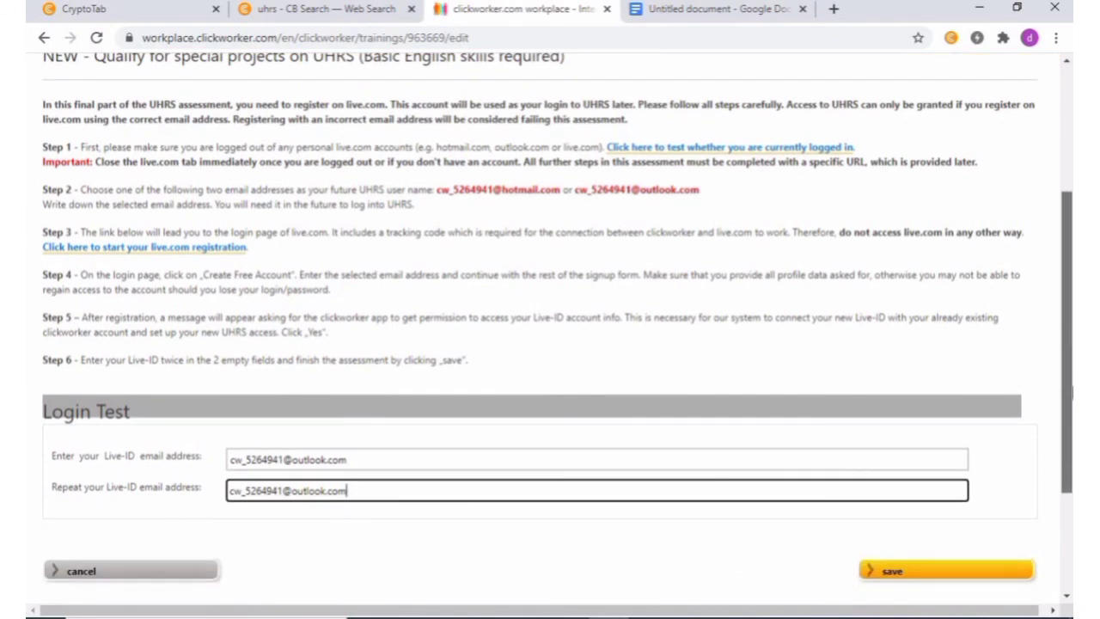
{"action": "scroll", "coordinate": [1071, 391], "scroll_direction": "down", "scroll_amount": 2}
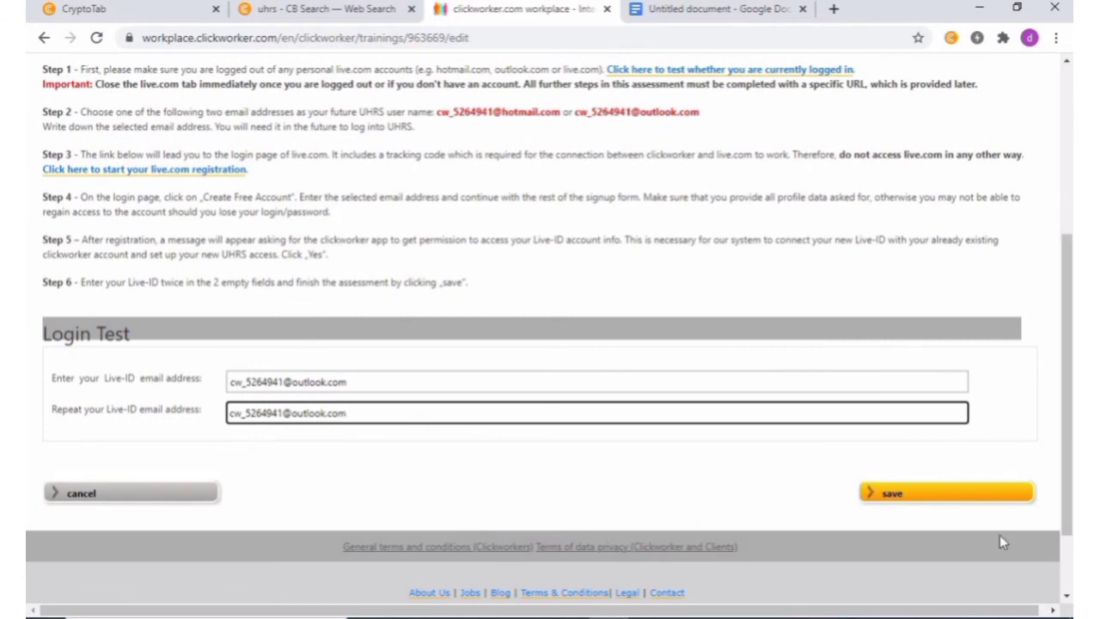
{"action": "left_click", "coordinate": [902, 502]}
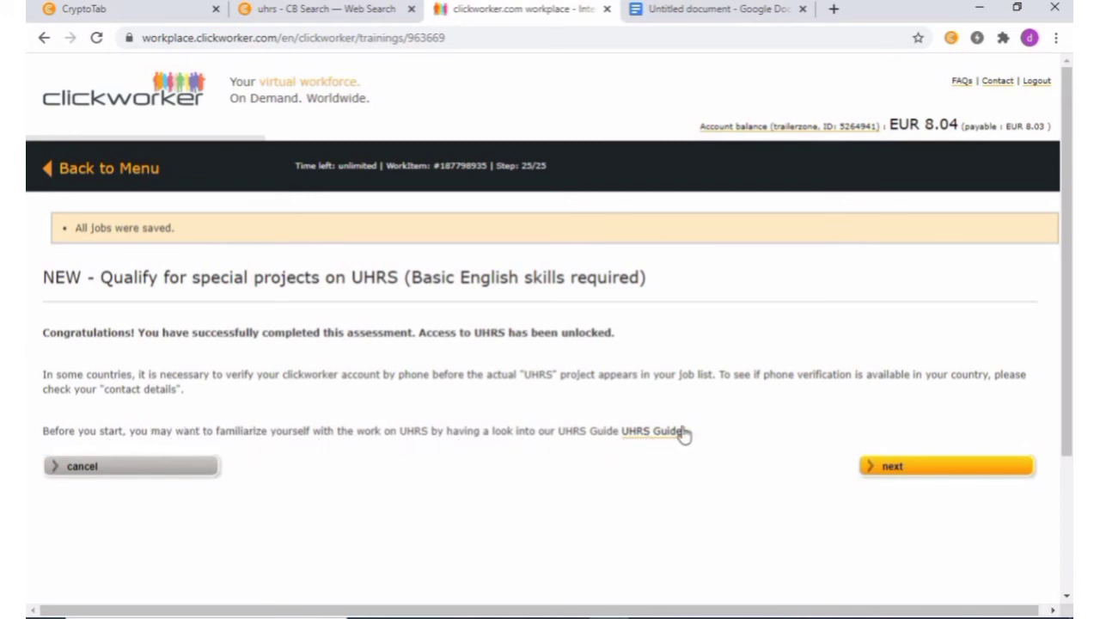
{"action": "left_click_drag", "start_coordinate": [617, 332], "coordinate": [43, 327]}
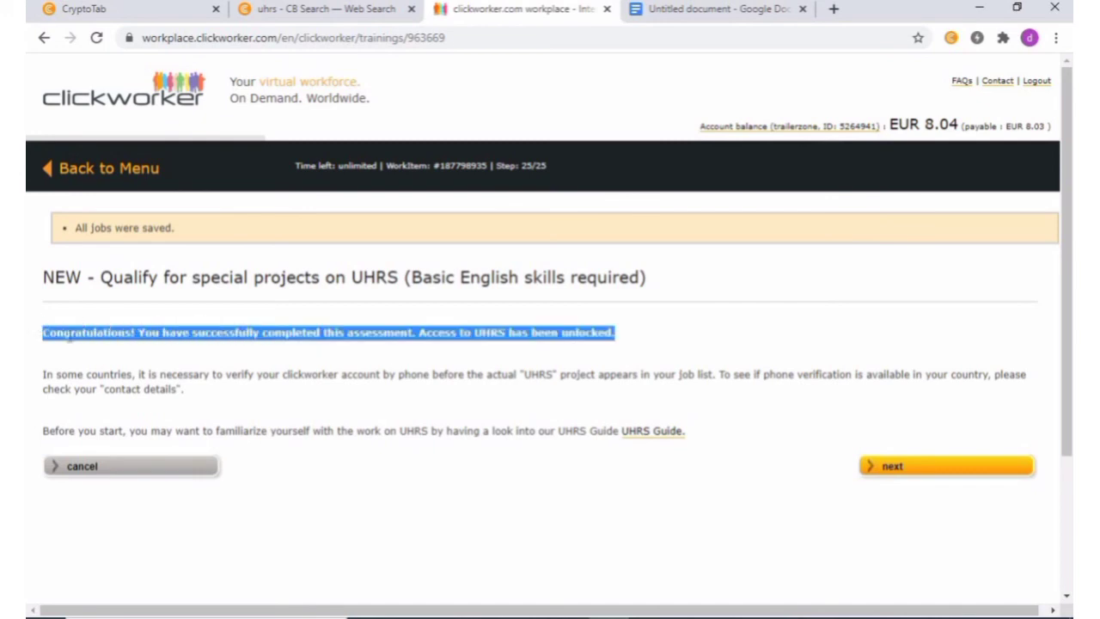
- Copy the highlighted assessment completion message and switch to the untitled Google Docs document
{"action": "right_click", "coordinate": [87, 331]}
{"action": "left_click", "coordinate": [120, 342]}
{"action": "left_click", "coordinate": [705, 8]}
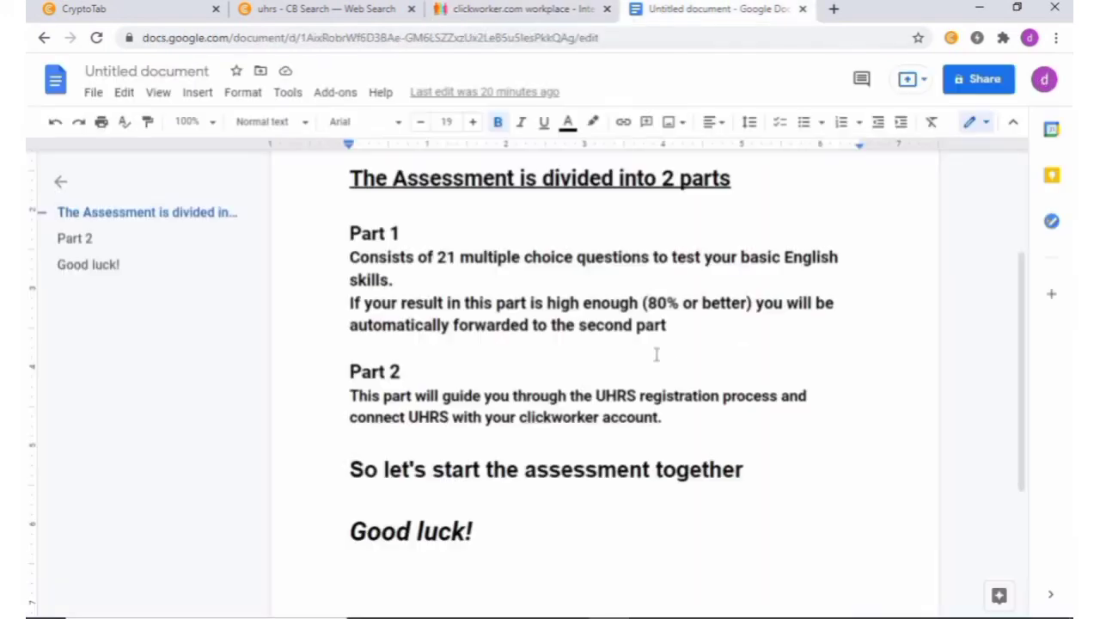
- Paste the copied completion message on a new line below "Good luck!" at the end of the document
{"action": "scroll", "coordinate": [1026, 417], "scroll_direction": "down", "scroll_amount": 3}
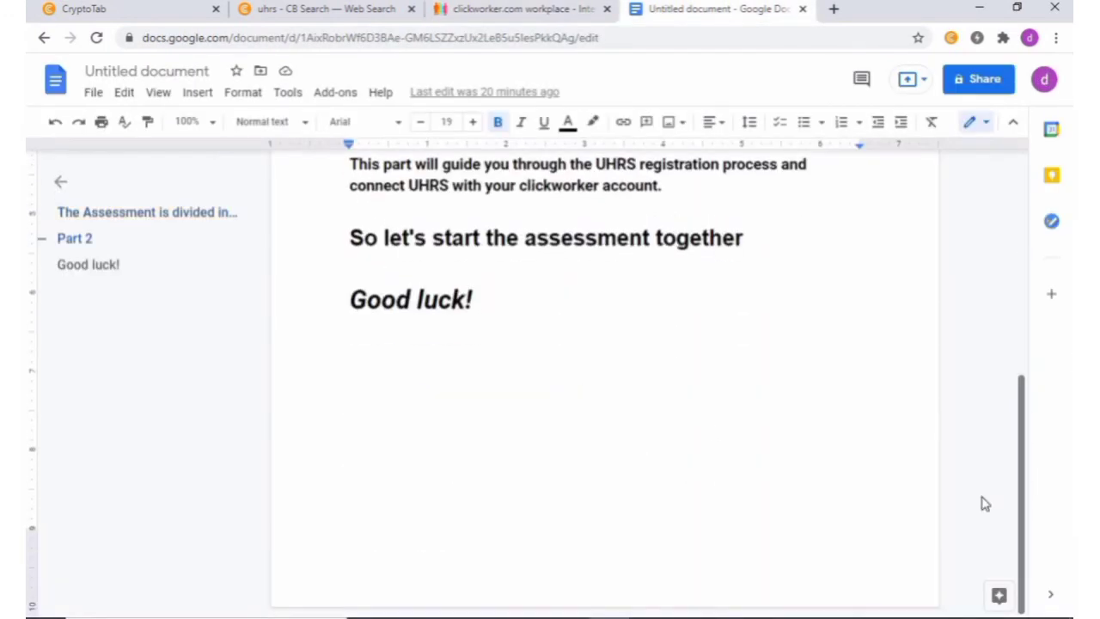
{"action": "right_click", "coordinate": [389, 366]}
{"action": "left_click", "coordinate": [494, 283]}
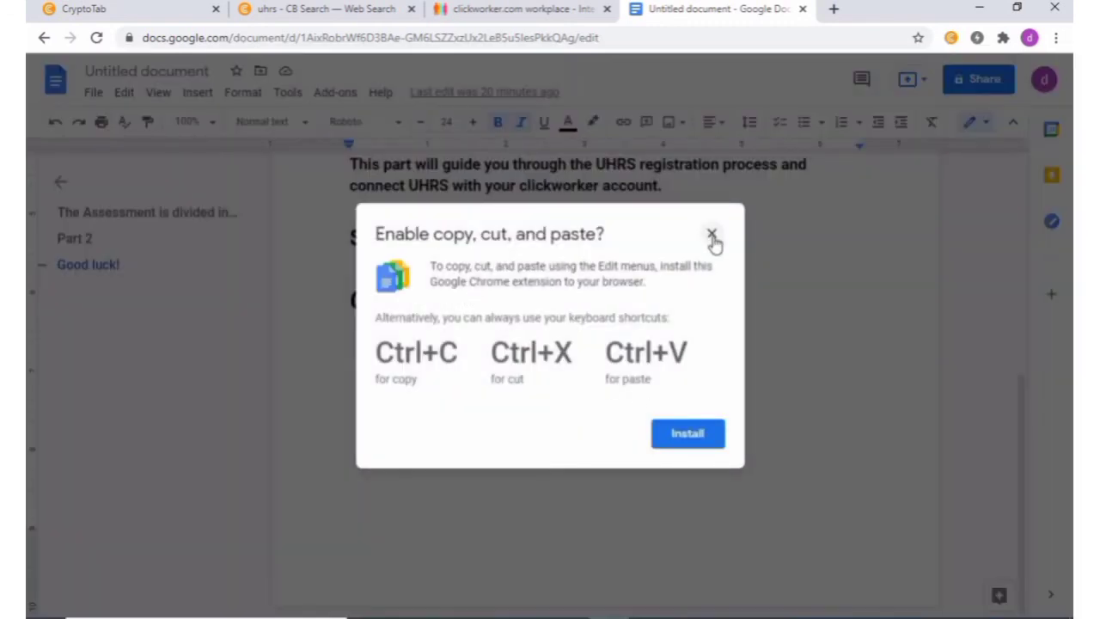
{"action": "left_click", "coordinate": [713, 235]}
{"action": "left_click", "coordinate": [545, 306]}
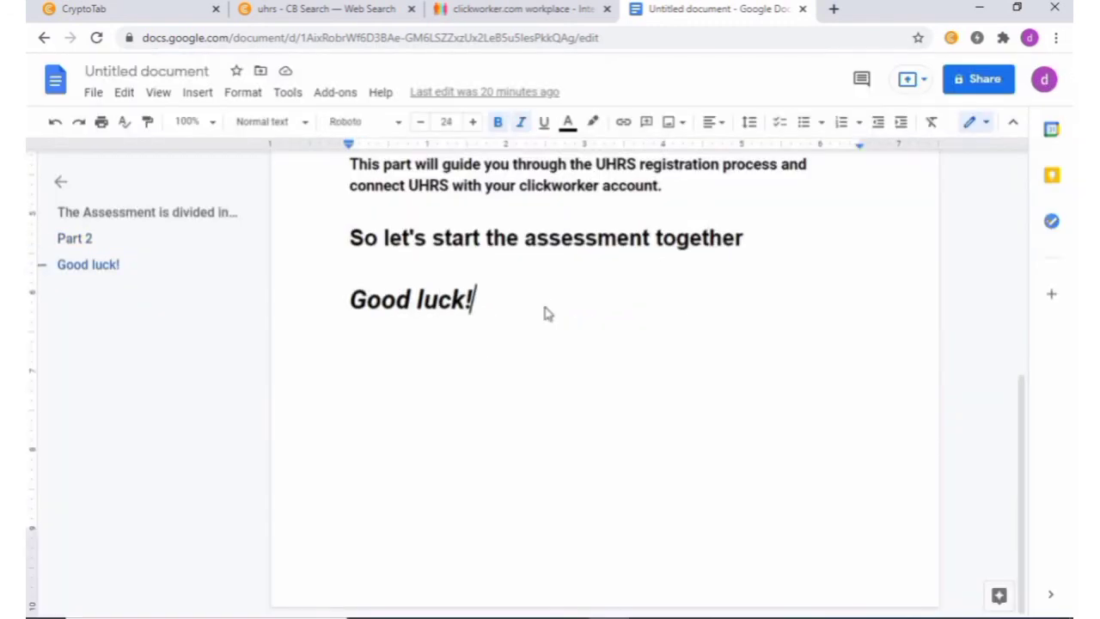
{"action": "key", "text": "Return"}
{"action": "key", "text": "ctrl+v"}
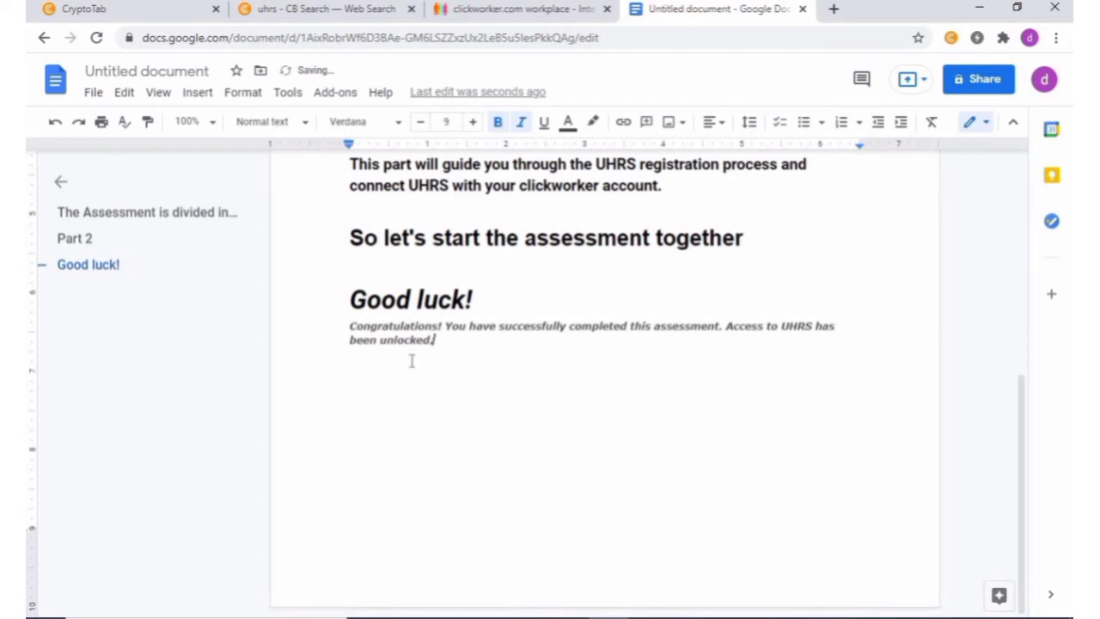
- Set the pasted congratulations message to font size 16 and remove its bold formatting
{"action": "triple_click", "coordinate": [350, 328]}
{"action": "left_click", "coordinate": [472, 121]}
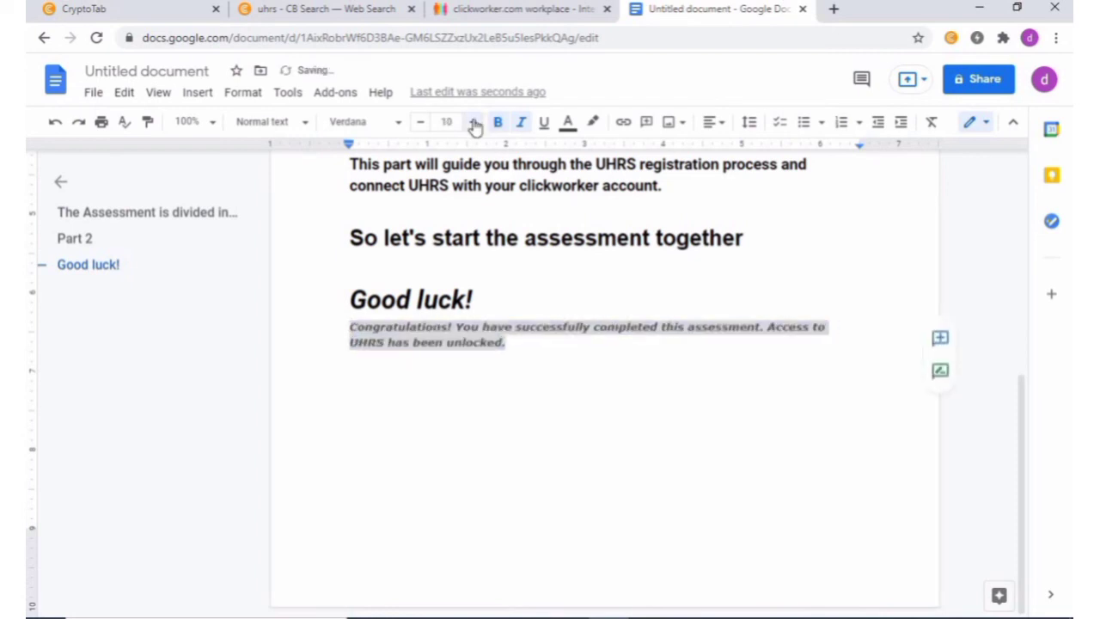
{"action": "left_click", "coordinate": [473, 121]}
{"action": "left_click", "coordinate": [473, 121]}
{"action": "left_click", "coordinate": [473, 121]}
{"action": "left_click", "coordinate": [473, 122]}
{"action": "left_click", "coordinate": [473, 121]}
{"action": "left_click", "coordinate": [473, 122]}
{"action": "left_click", "coordinate": [497, 121]}
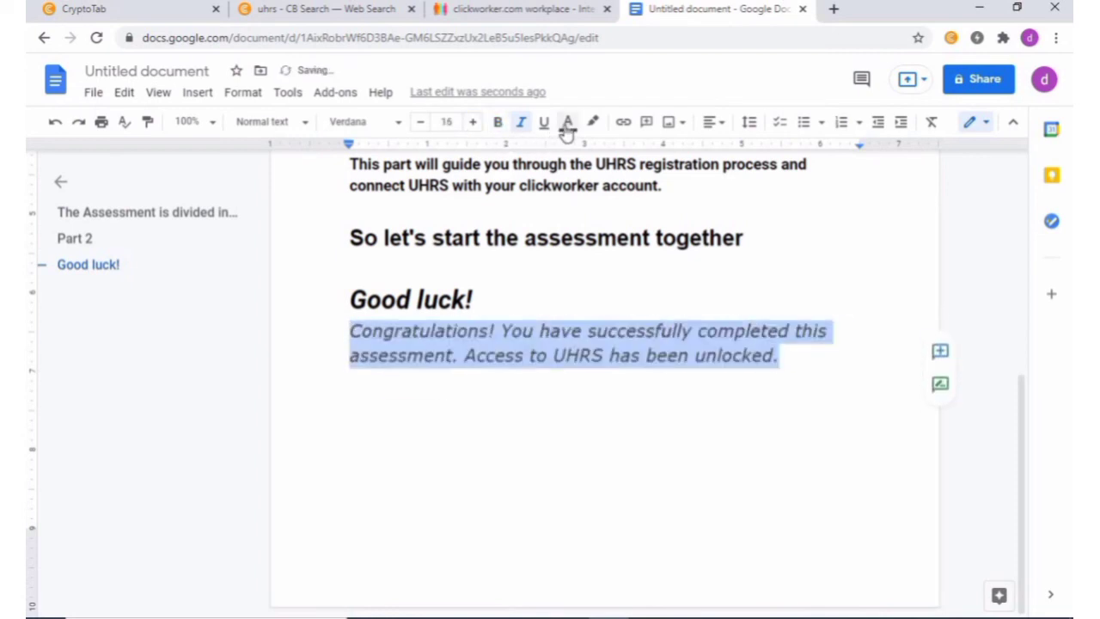
- Color the congratulations message black and insert a blank line between it and "Good luck!"
{"action": "left_click", "coordinate": [568, 121]}
{"action": "left_click", "coordinate": [573, 153]}
{"action": "left_click", "coordinate": [576, 351]}
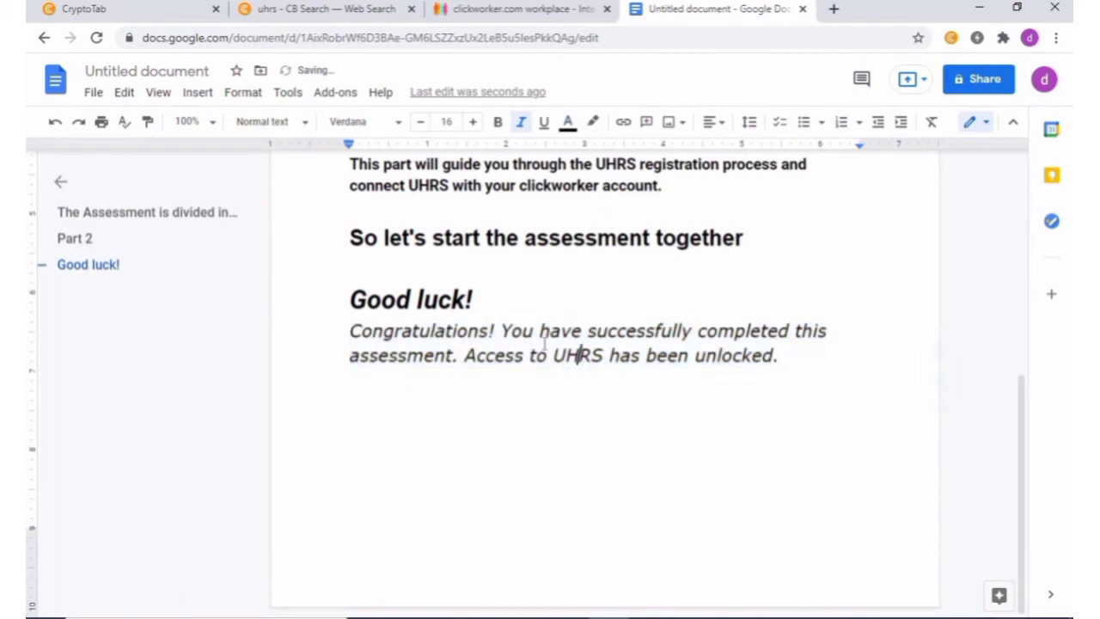
{"action": "left_click", "coordinate": [513, 295]}
{"action": "key", "text": "Return"}
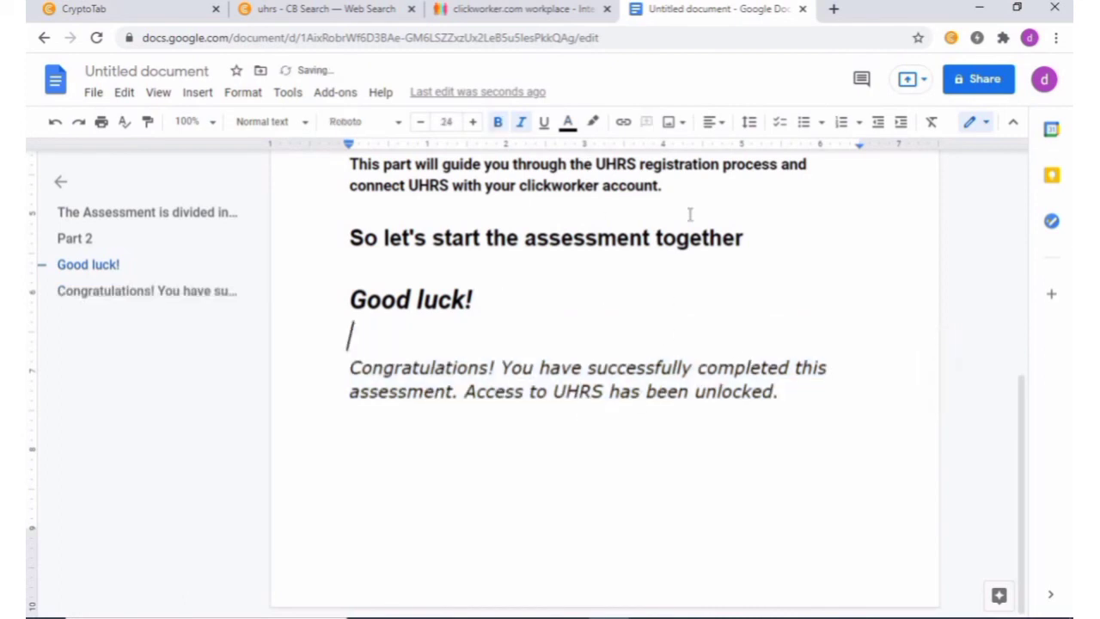
{"action": "left_click", "coordinate": [548, 13]}
{"action": "left_click", "coordinate": [304, 354]}
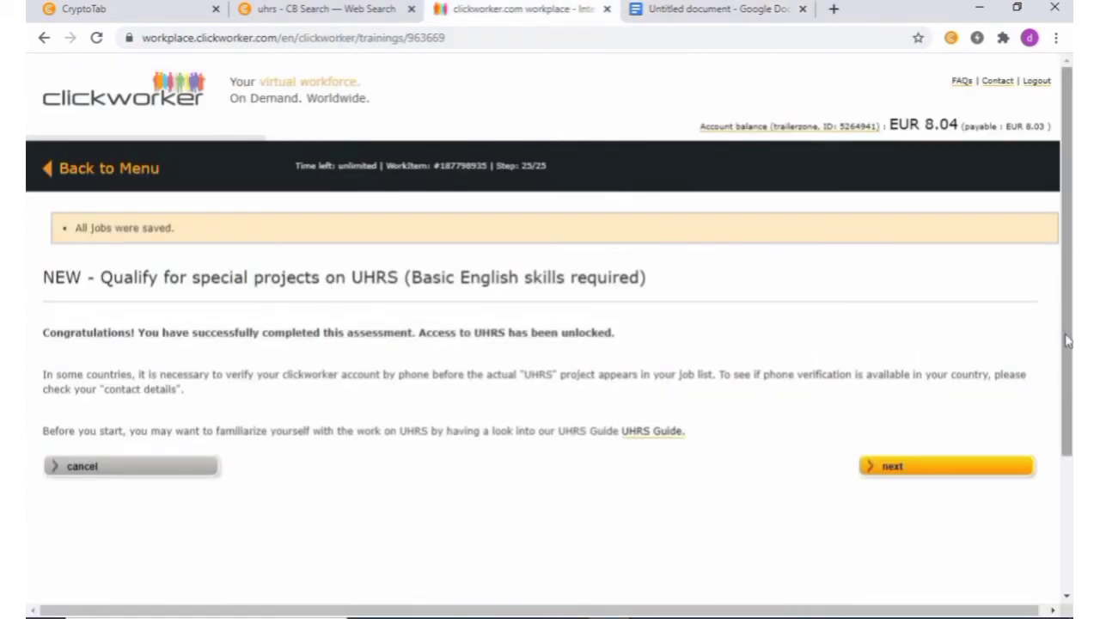
{"action": "scroll", "coordinate": [1067, 340], "scroll_direction": "down", "scroll_amount": 2}
{"action": "left_click", "coordinate": [716, 11]}
- Add below the message: "THANKS FOR WATCHING AND PLEASE SUBSCRIBE FOR MORE AND DONT FORGET TO COMMENT INCASE YOU STILL HAVE PROBLES"
{"action": "left_click", "coordinate": [645, 446]}
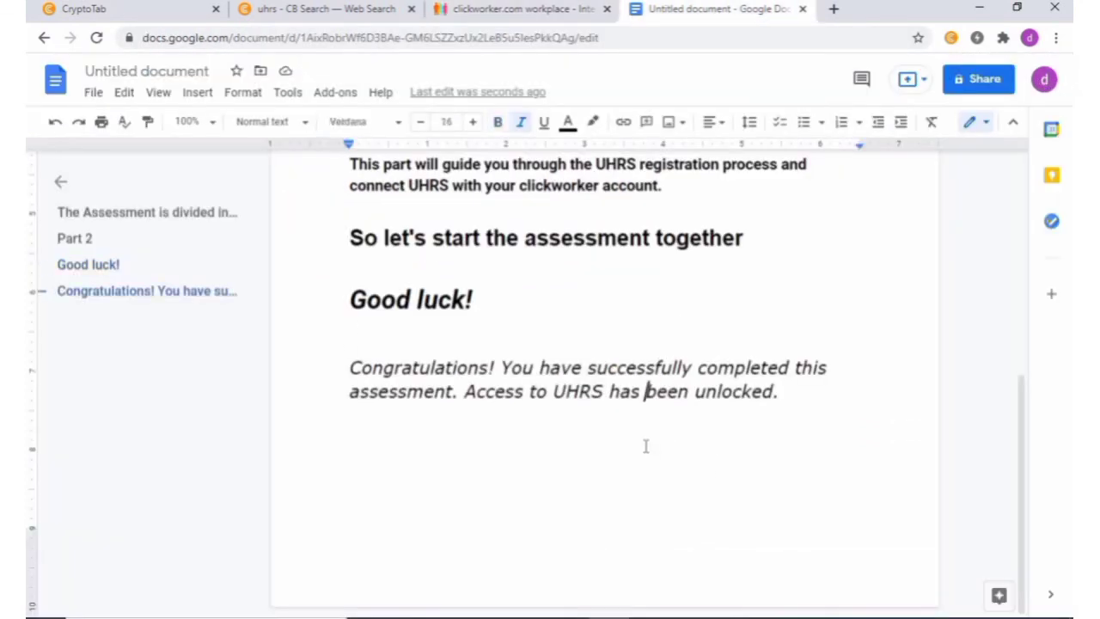
{"action": "key", "text": "Return"}
{"action": "type", "text": "THAN"}
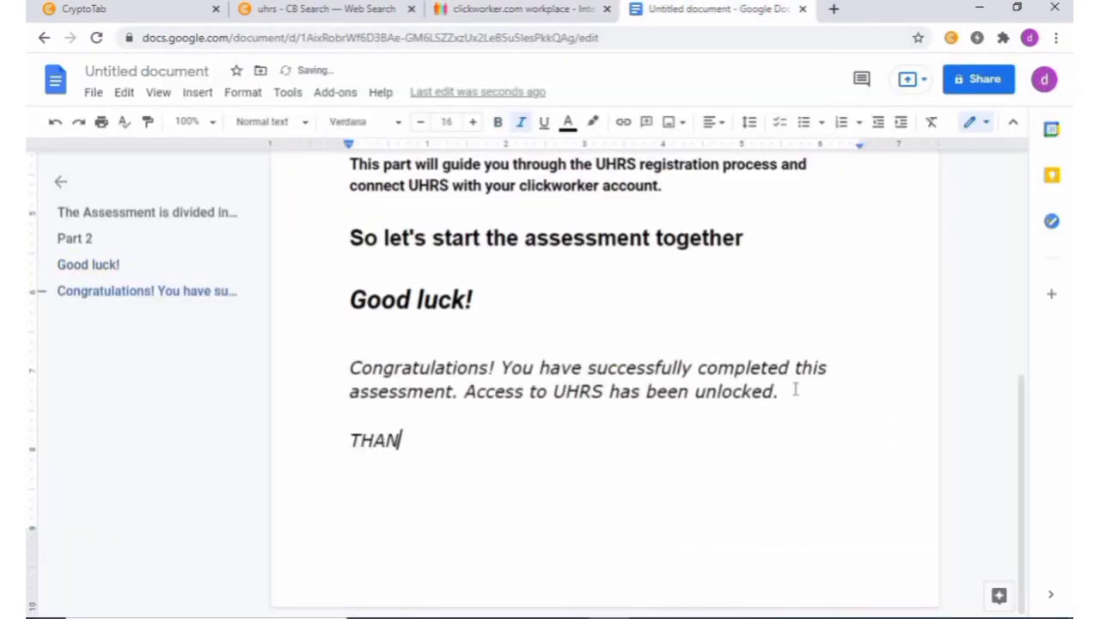
{"action": "type", "text": "KS FOR WATC"}
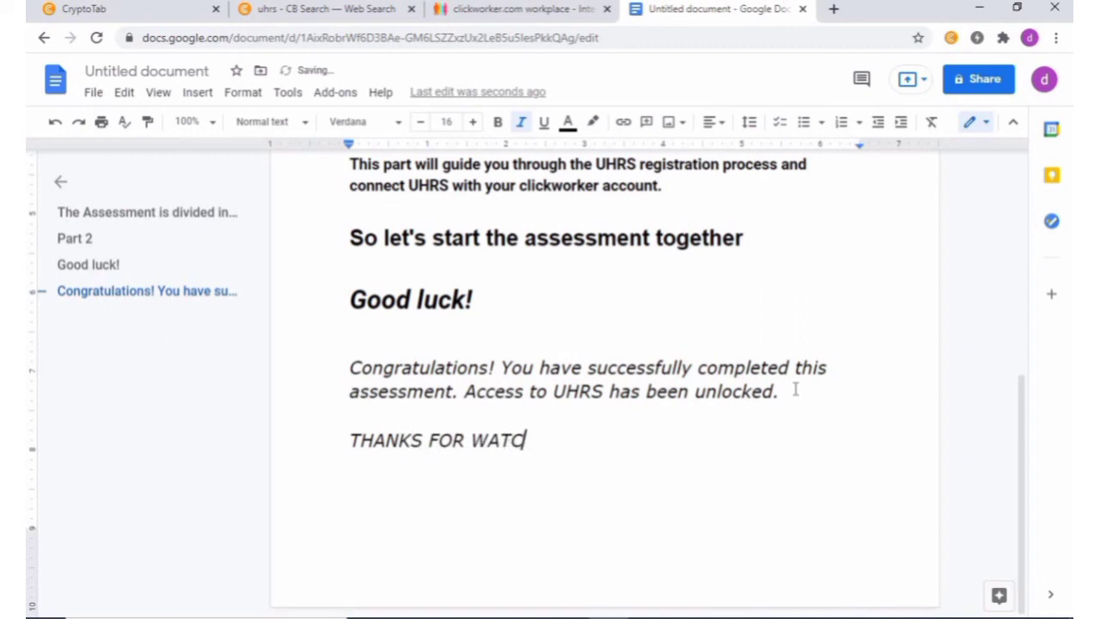
{"action": "type", "text": "HING AND PLEAS"}
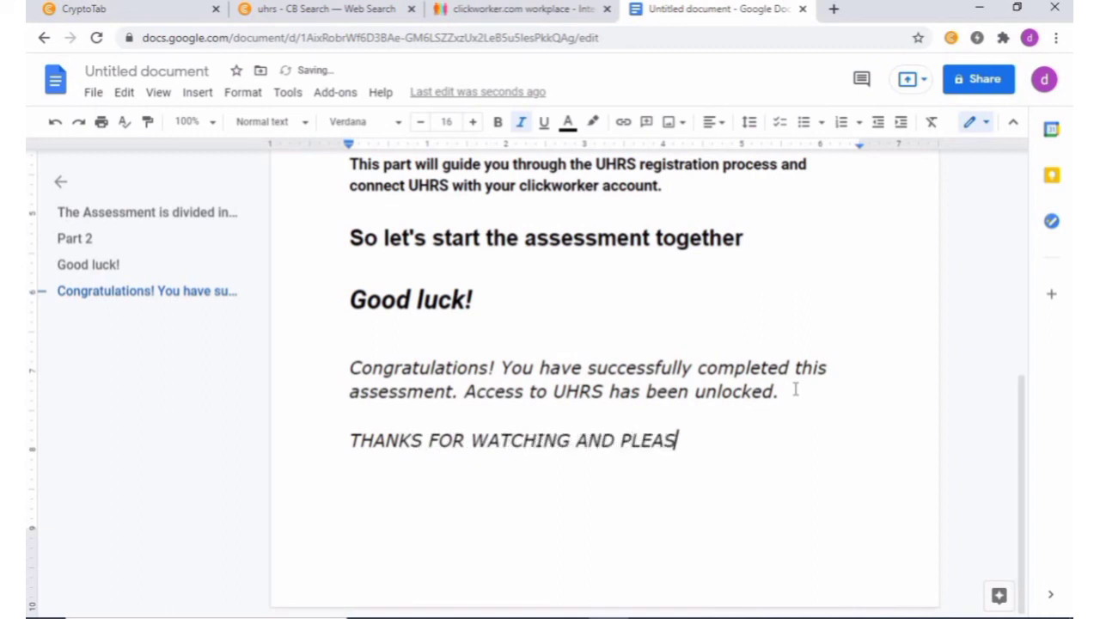
{"action": "type", "text": "E SUBSCRIBE"}
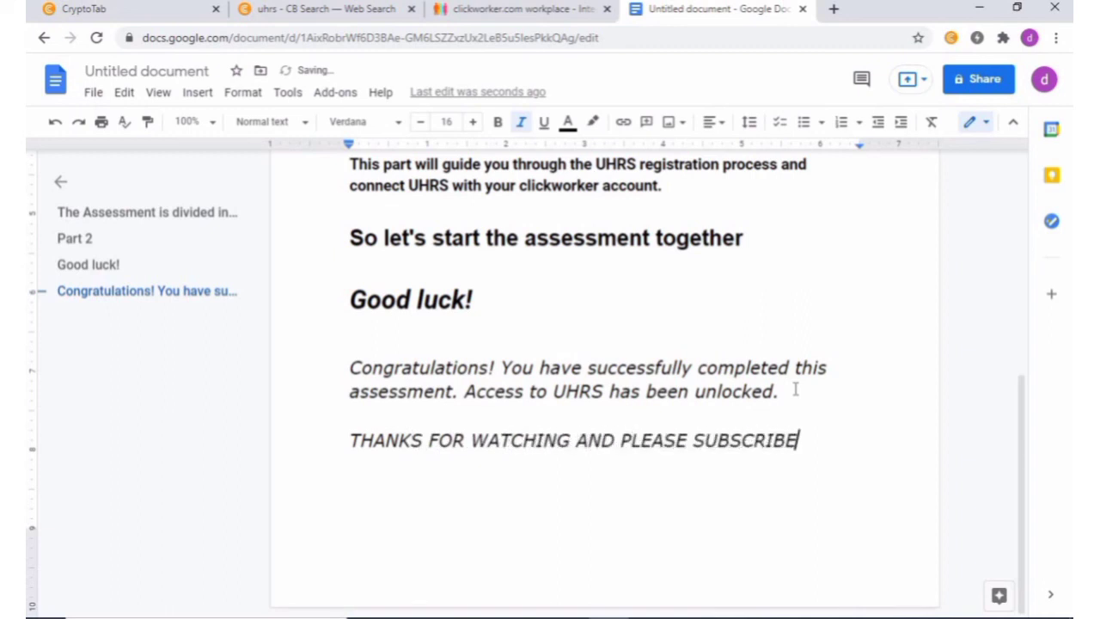
{"action": "type", "text": " FOR MORE A"}
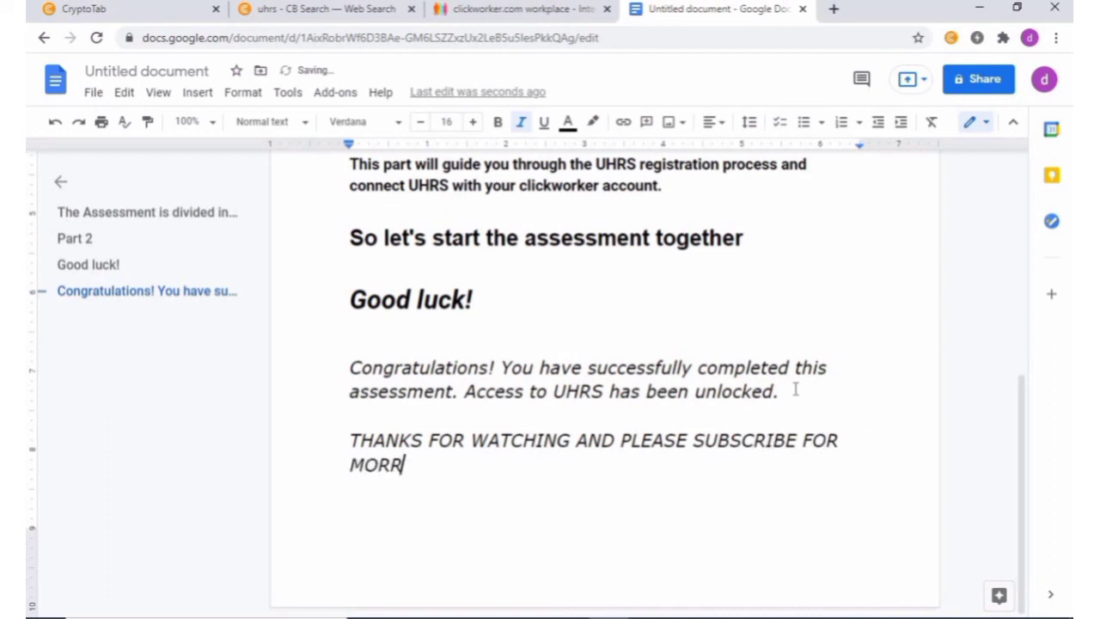
{"action": "type", "text": "ND DONT FO"}
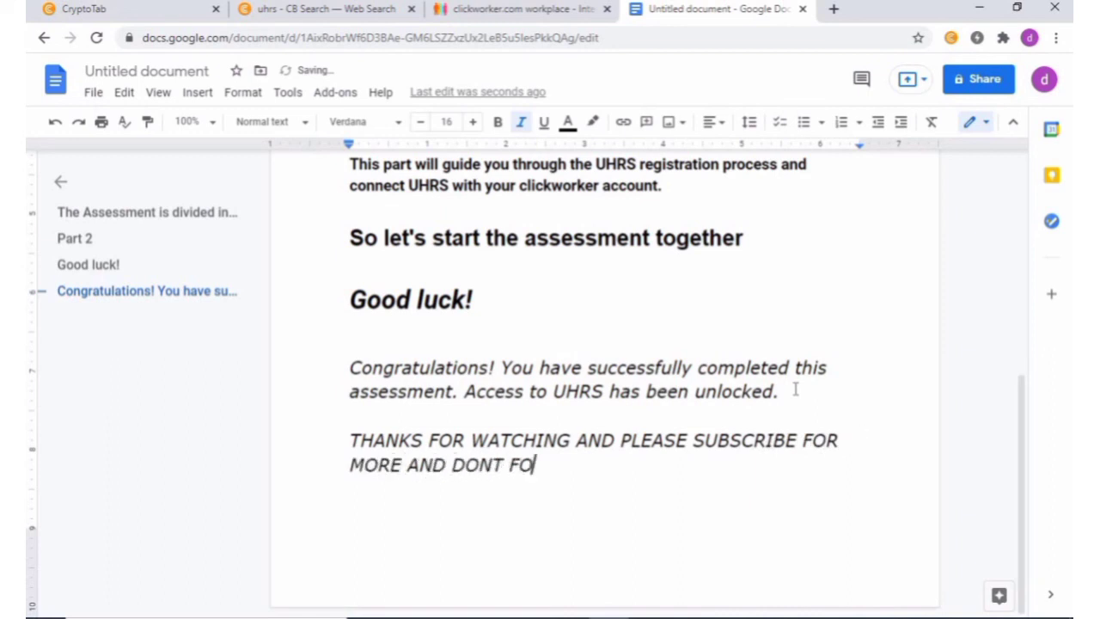
{"action": "type", "text": "RGET TO COMME"}
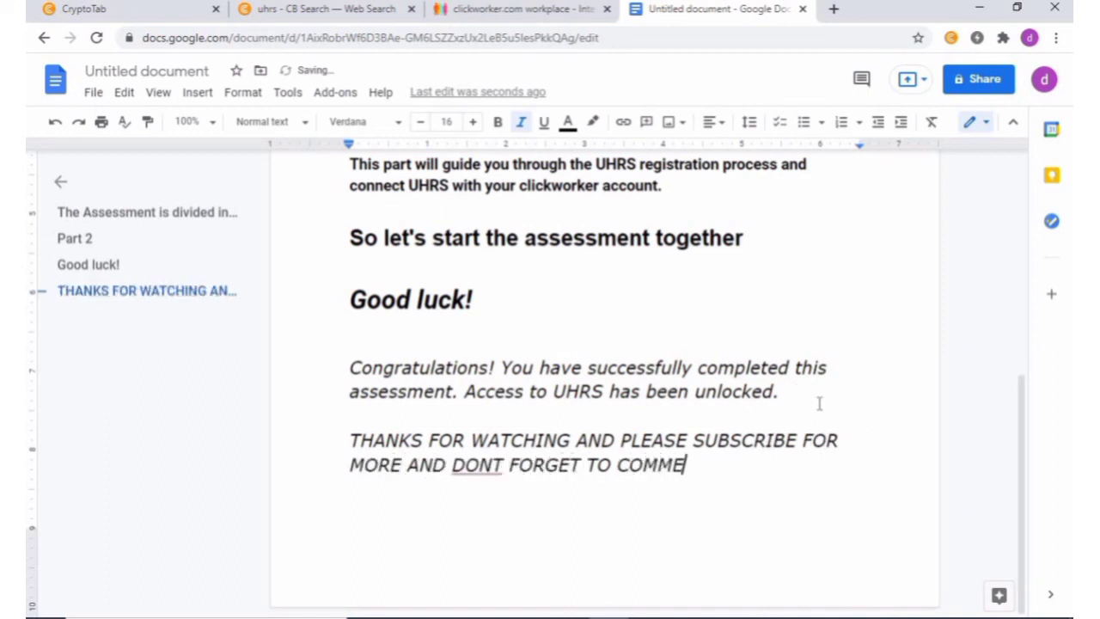
{"action": "type", "text": "NT INCASE YOU"}
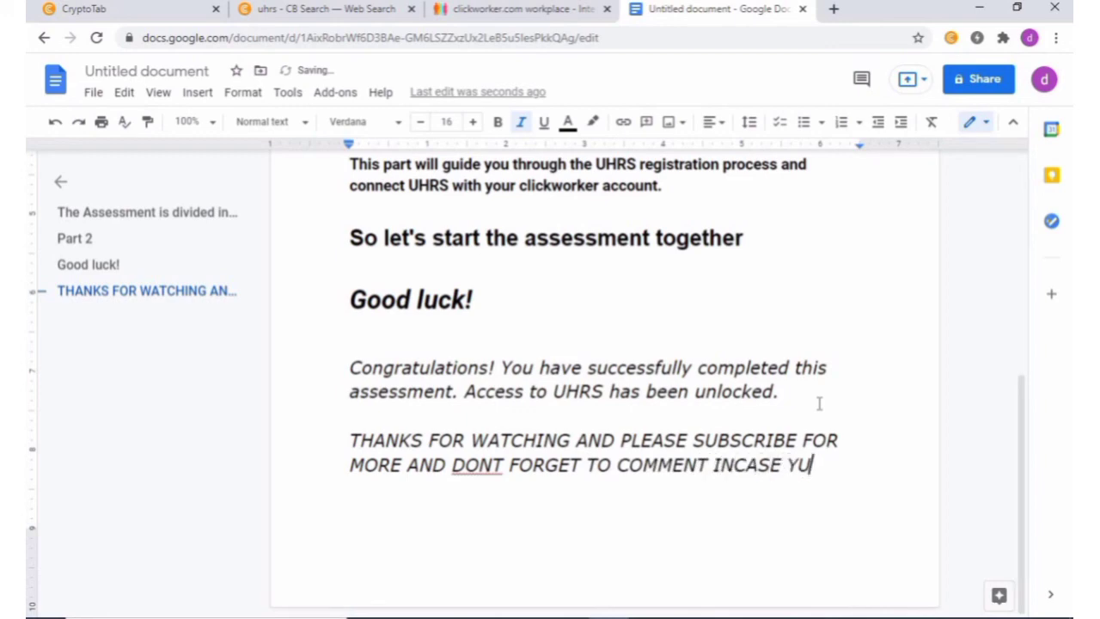
{"action": "key", "text": "BackSpace"}
{"action": "type", "text": "OU STILL "}
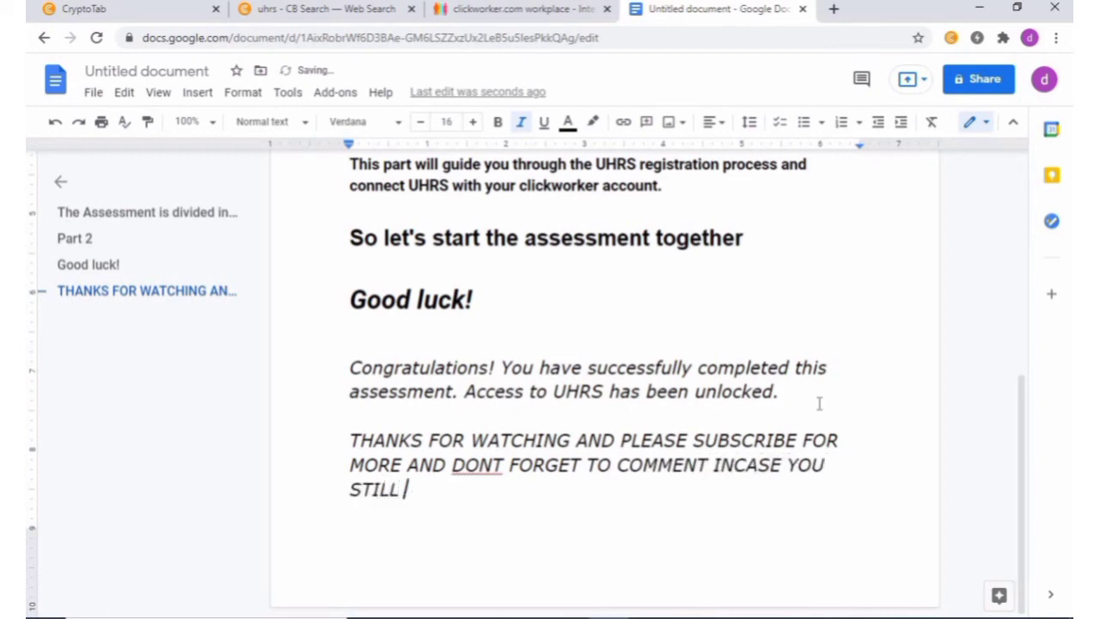
{"action": "type", "text": "HAVE PROBLES"}
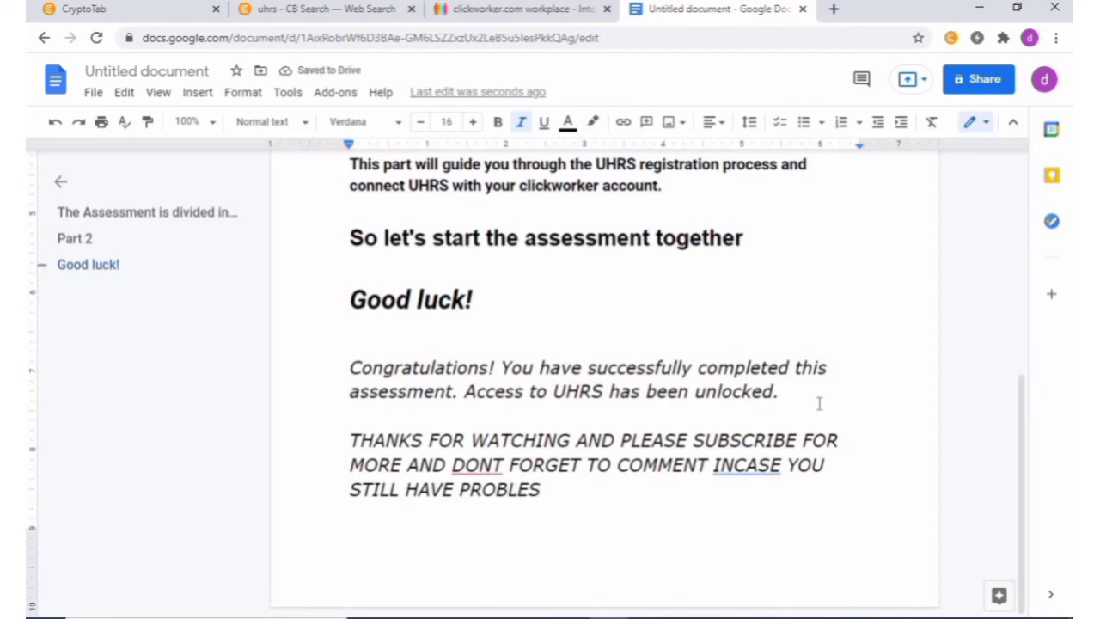
- Add several blank lines after the closing note and write "THANKS" at the start of the following page
{"action": "key", "text": "Return"}
{"action": "key", "text": "Return"}
{"action": "key", "text": "Return"}
{"action": "key", "text": "Return"}
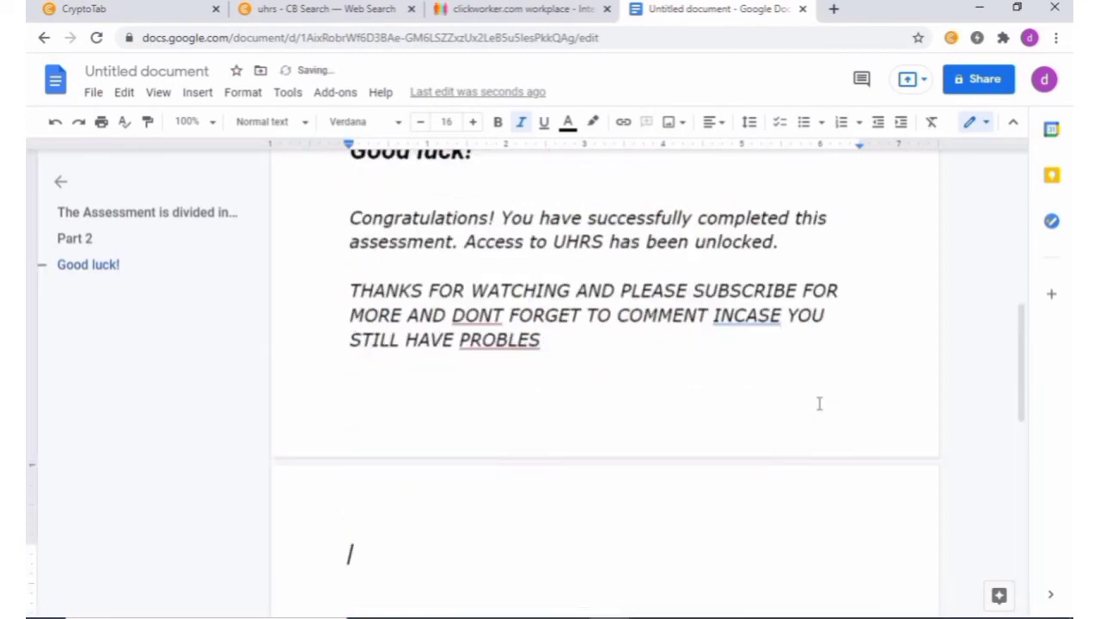
{"action": "type", "text": "THANKS"}
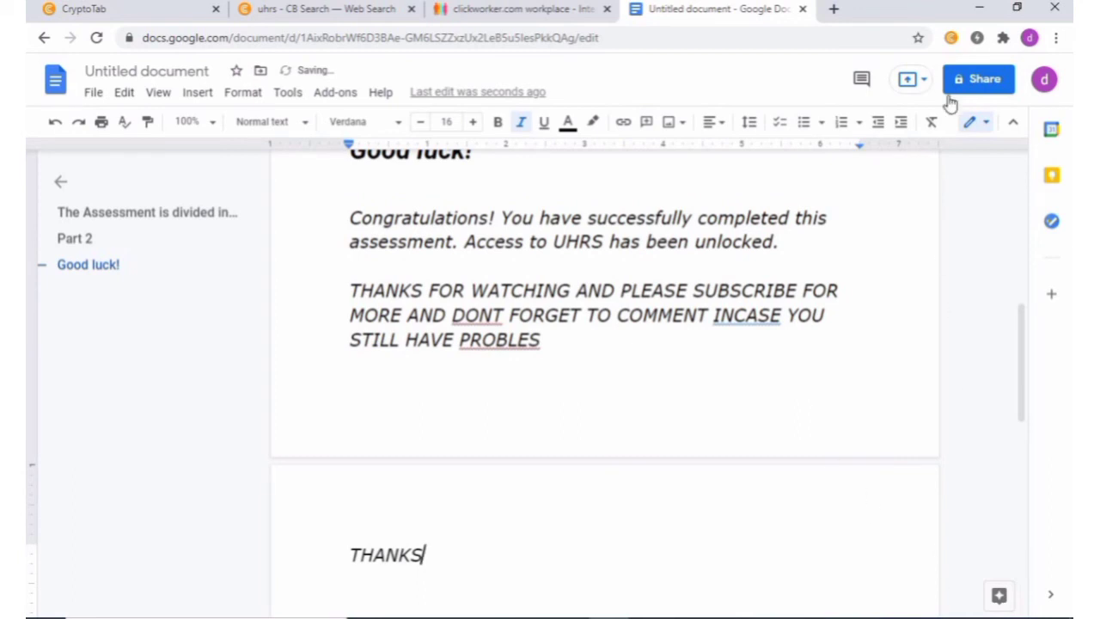